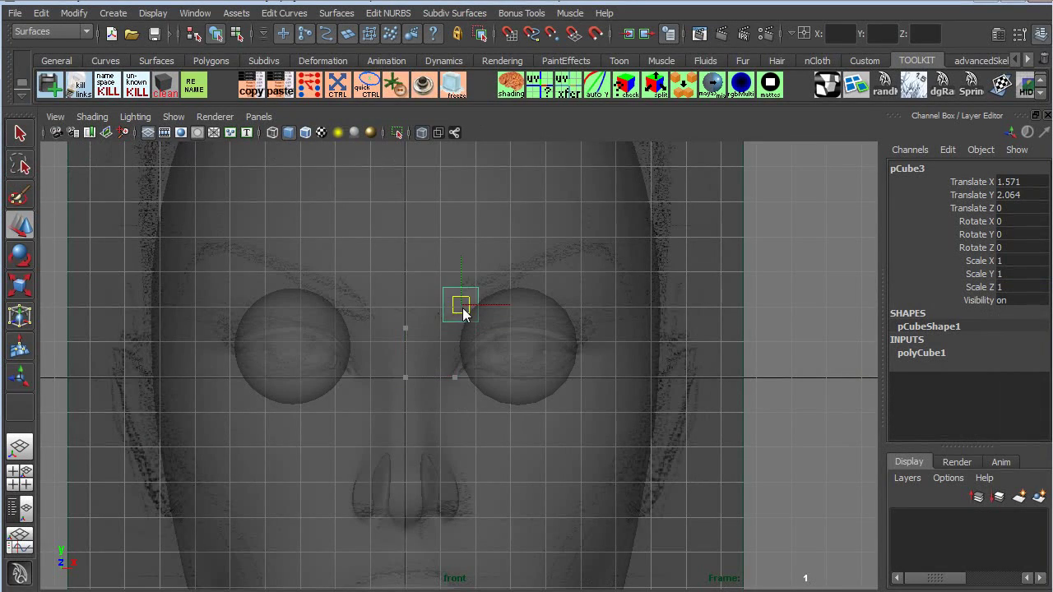
# Switch the cube to component editing and select its lower corner vertices nearest the eyeball for moving.
pyautogui.keyDown('alt'); pyautogui.moveTo(471, 323); pyautogui.dragTo(564, 384, button='right'); pyautogui.keyUp('alt')
pyautogui.keyDown('alt'); pyautogui.moveTo(469, 207); pyautogui.dragTo(471, 318, button='middle'); pyautogui.keyUp('alt')
pyautogui.press('q')
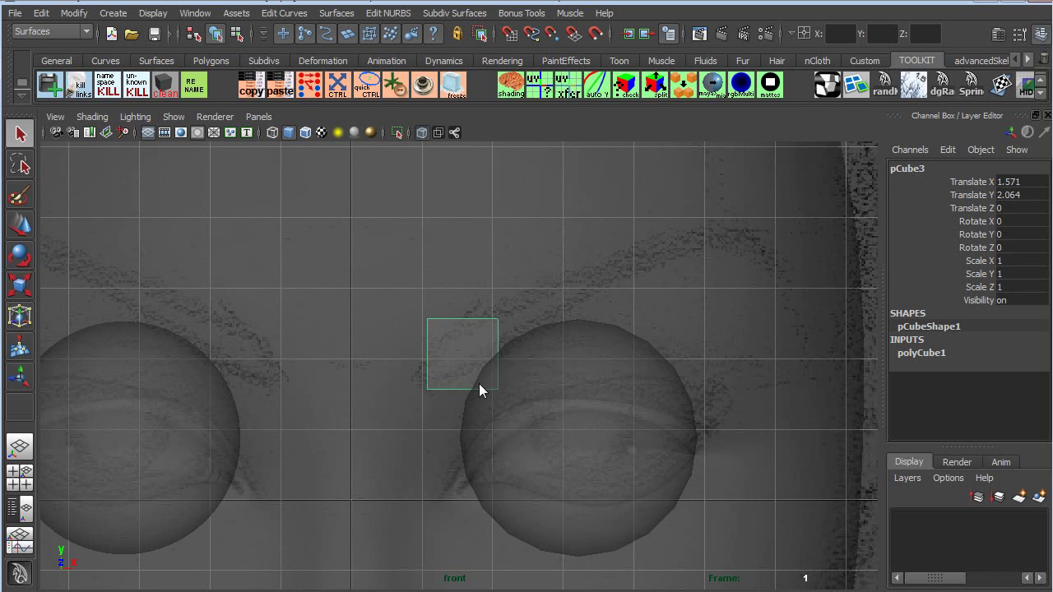
pyautogui.moveTo(479, 383); pyautogui.dragTo(412, 382, button='right')
pyautogui.press('z')
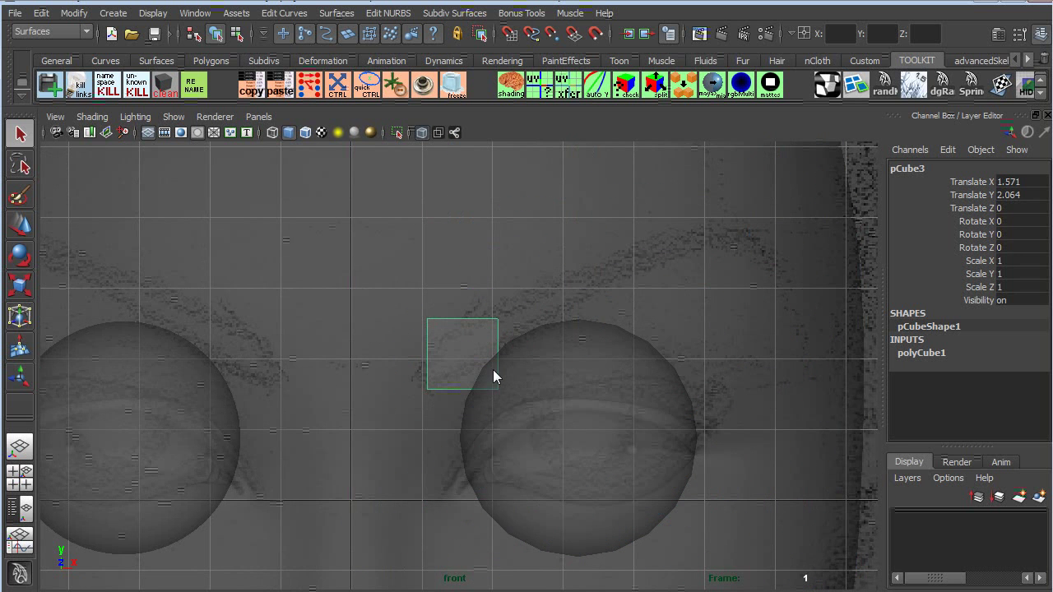
pyautogui.moveTo(497, 343); pyautogui.dragTo(465, 346, button='right')
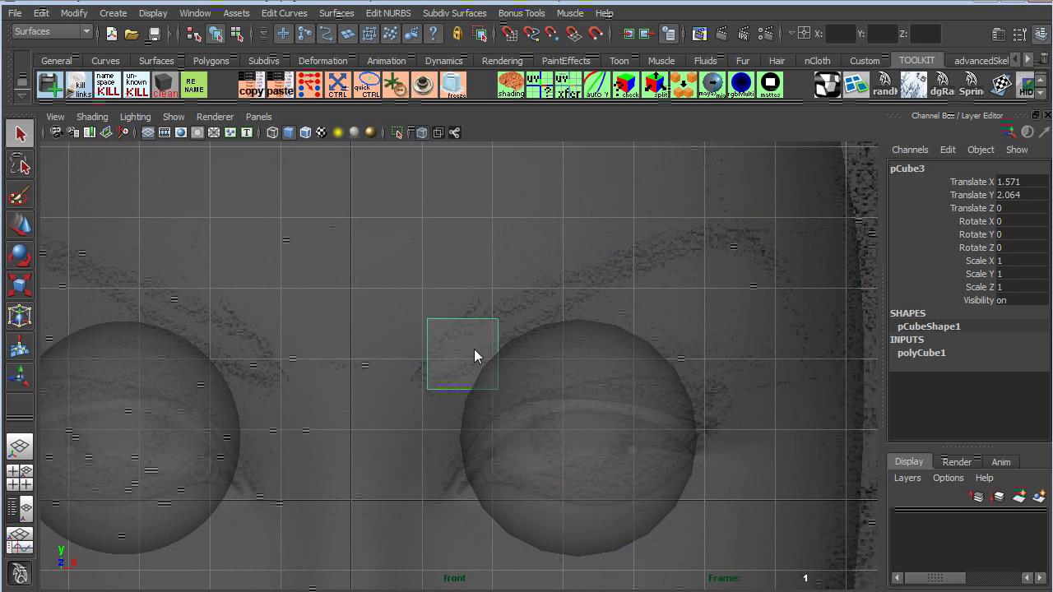
pyautogui.click(237, 34)
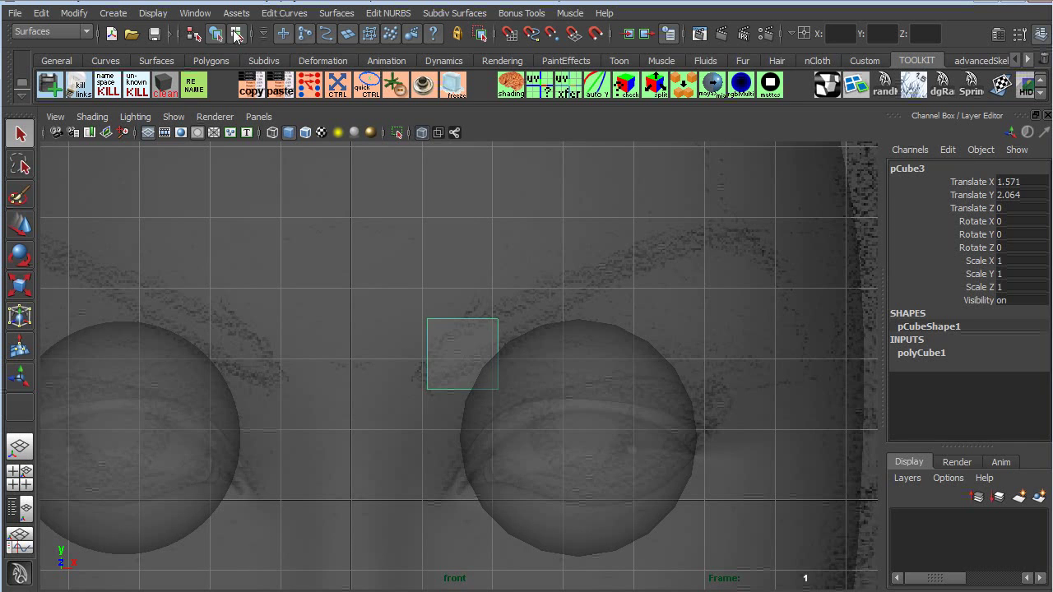
pyautogui.moveTo(499, 390); pyautogui.dragTo(498, 386)
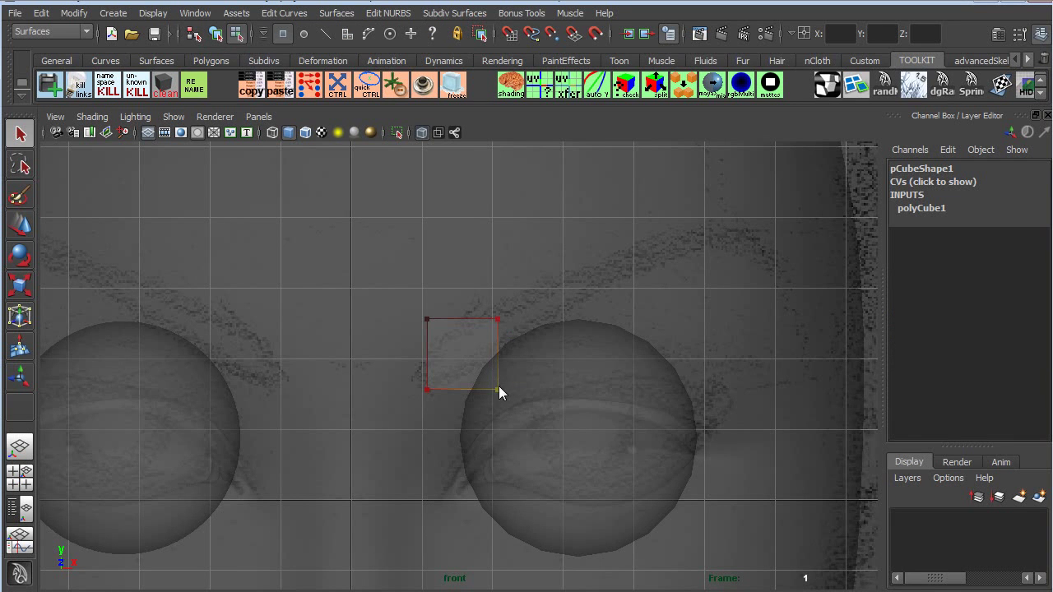
pyautogui.press('w')
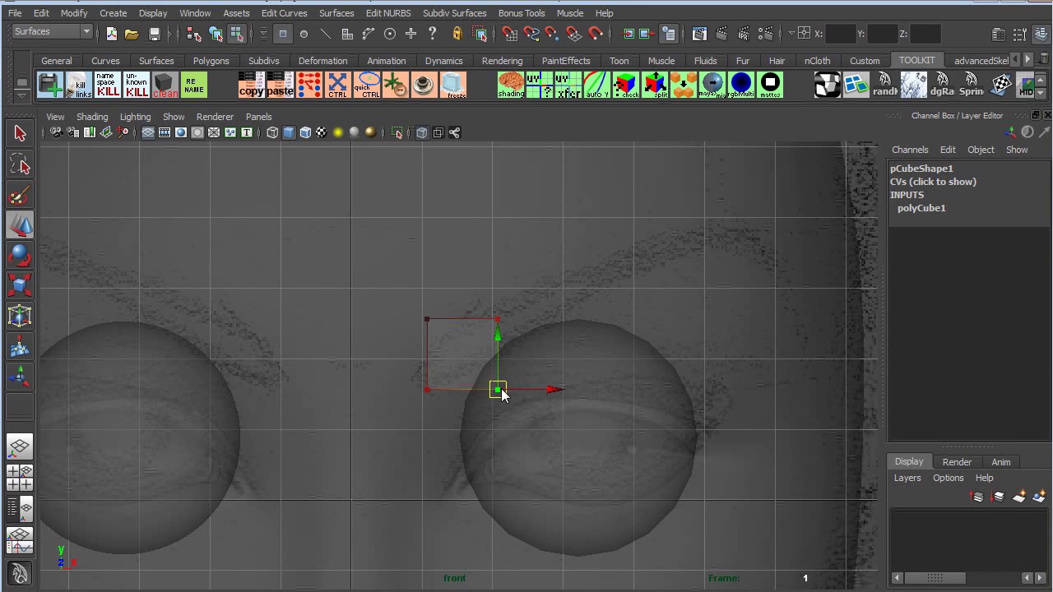
# Turn off Soft Select for the Move tool.
pyautogui.click(1019, 35)
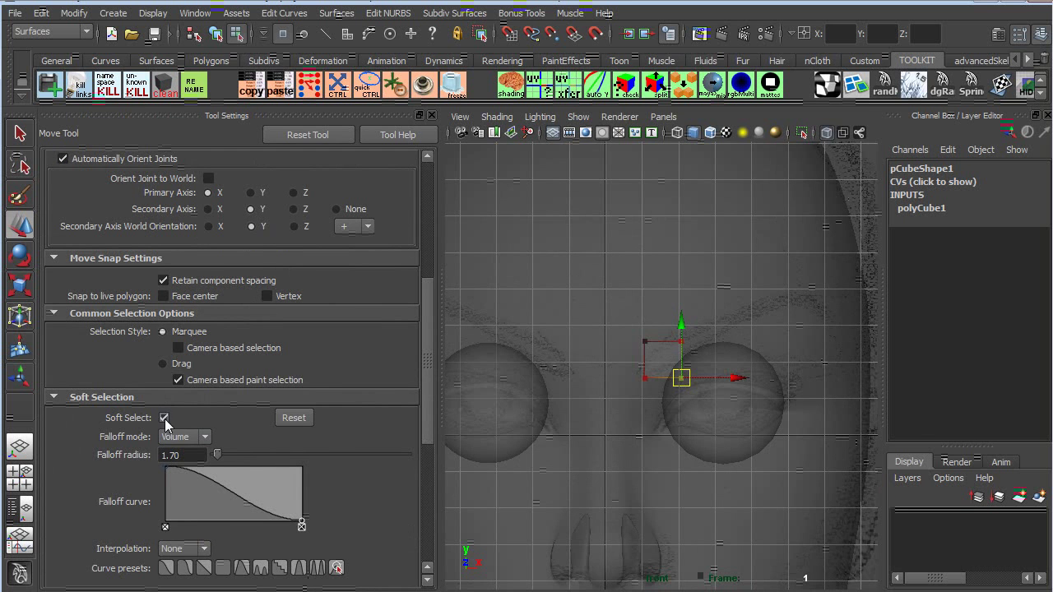
pyautogui.click(165, 418)
pyautogui.click(1019, 35)
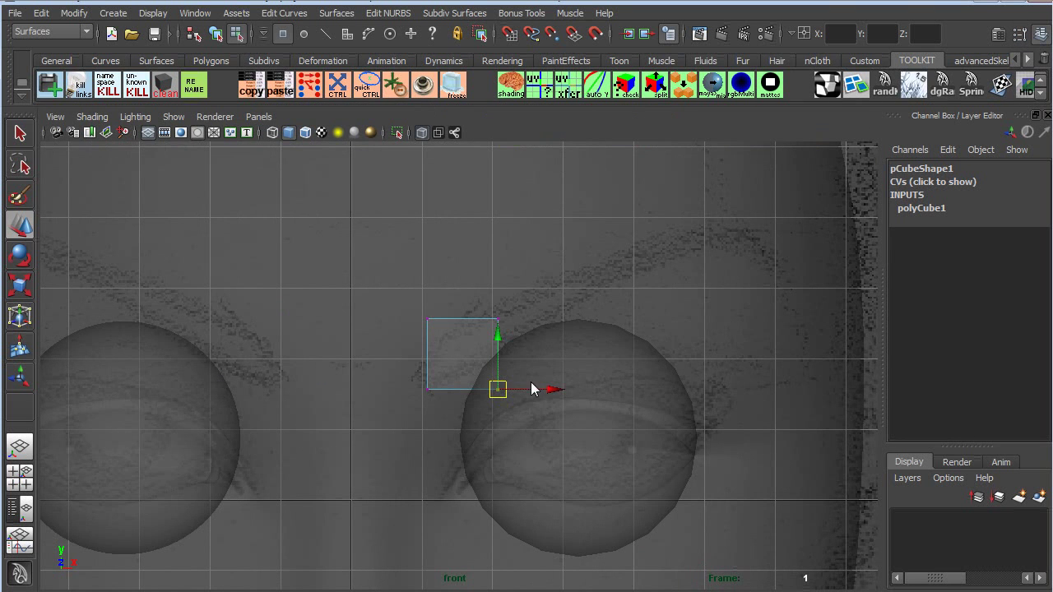
# Move the cube's corner vertices in the front view to follow the slanted inner part of the eyebrow sketch.
pyautogui.moveTo(509, 392); pyautogui.dragTo(520, 302)
pyautogui.moveTo(410, 310); pyautogui.dragTo(430, 336)
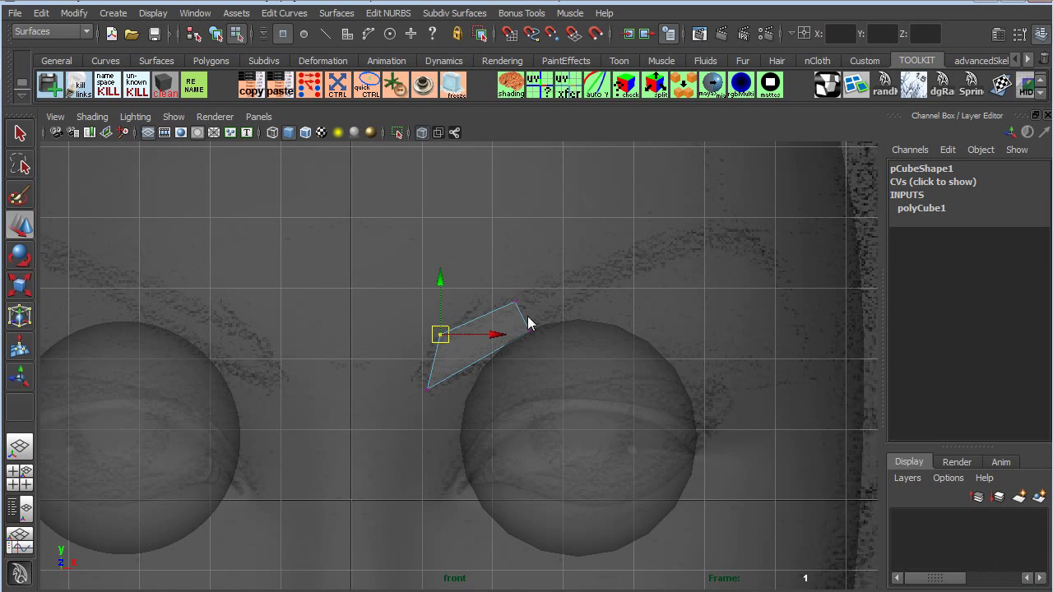
pyautogui.press('F8')
# Move the whole cube forward in the side view to about 8.483 on Z, in front of the brow.
pyautogui.press('space')
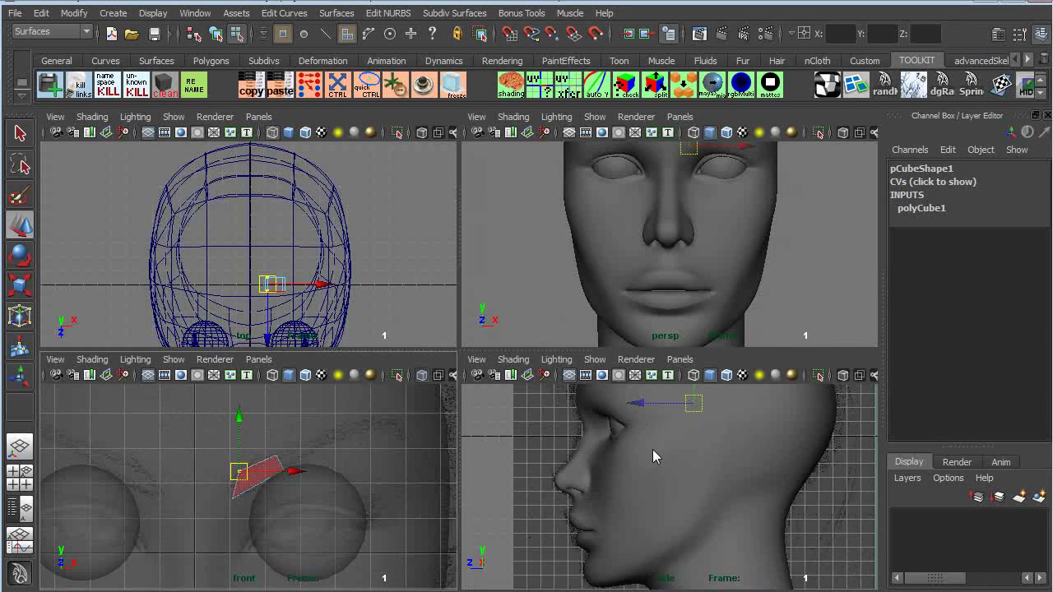
pyautogui.press('space')
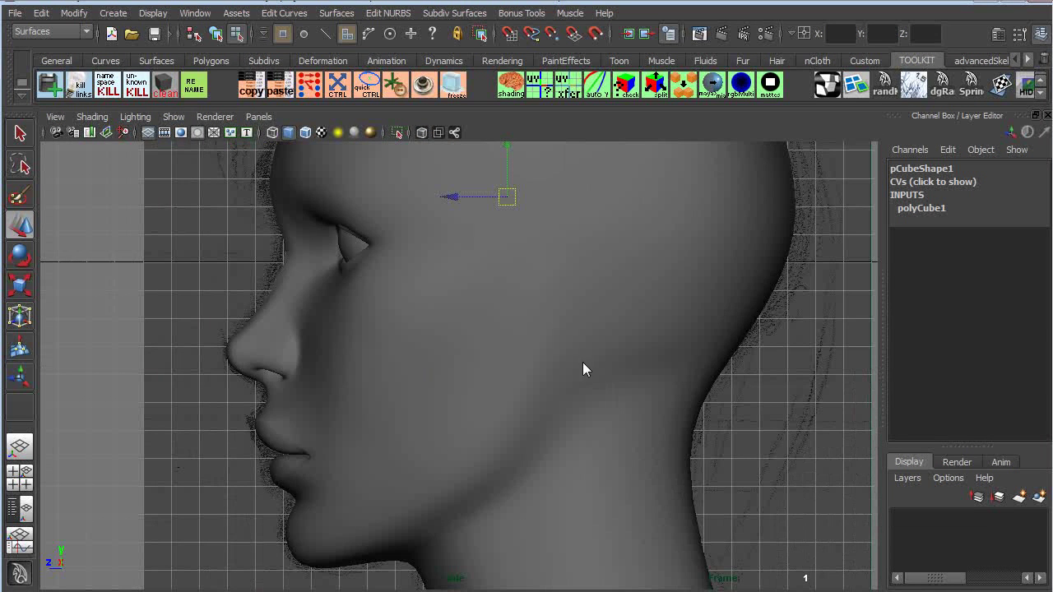
pyautogui.click(216, 32)
pyautogui.moveTo(459, 211); pyautogui.dragTo(221, 206)
# Extrude the cube's outer end face up along the eyebrow sketch in the front view and scale the new end narrower.
pyautogui.press('space')
pyautogui.press('space')
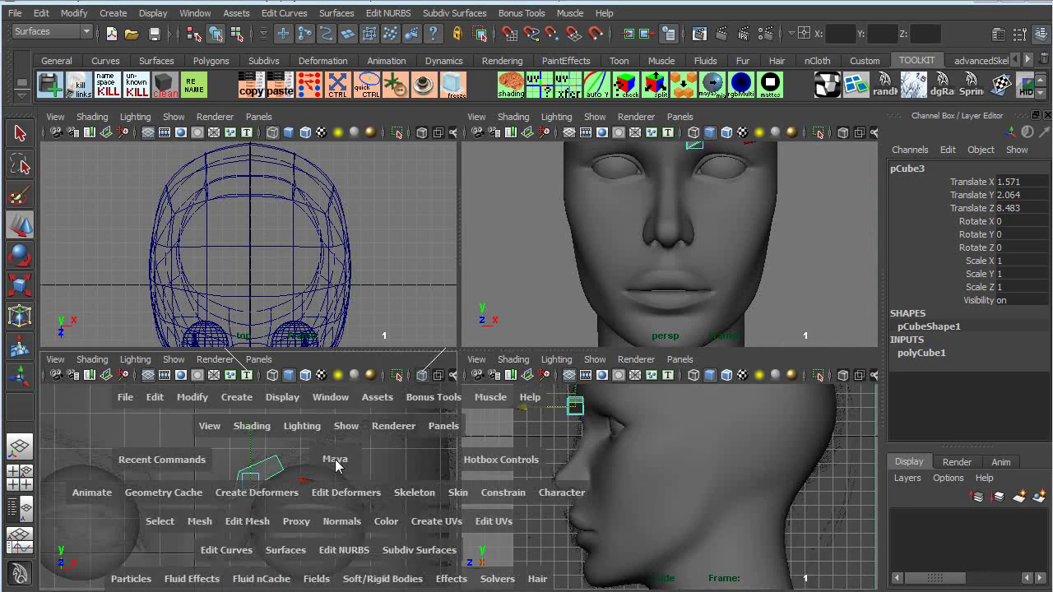
pyautogui.scroll(2, 459, 354)
pyautogui.click(531, 354)
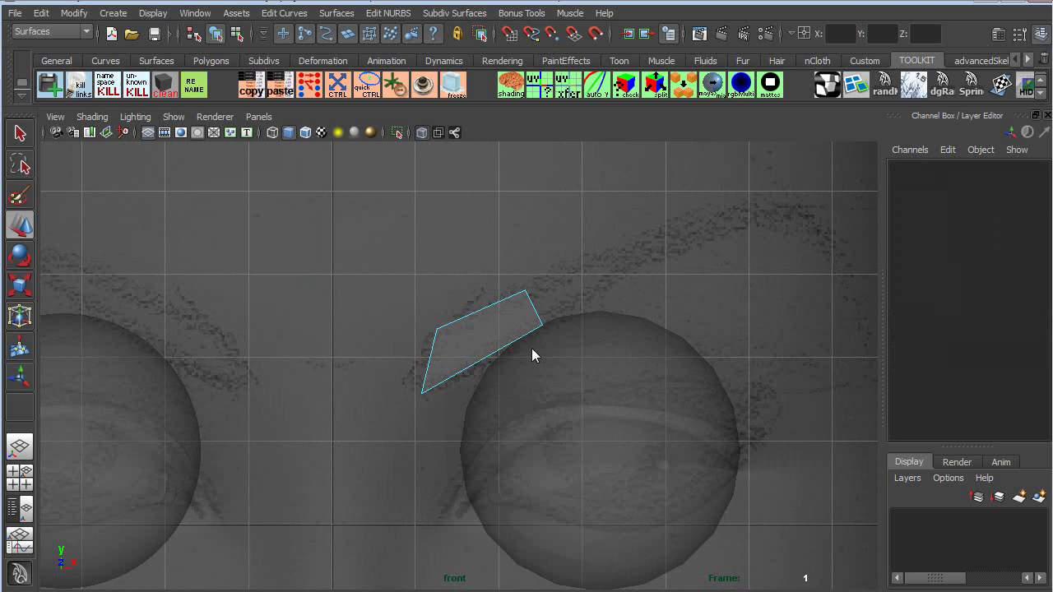
pyautogui.moveTo(522, 284); pyautogui.dragTo(520, 282)
pyautogui.keyDown('shift'); pyautogui.moveTo(699, 262); pyautogui.dragTo(693, 307, button='right'); pyautogui.keyUp('shift')
pyautogui.press('w')
pyautogui.moveTo(542, 308); pyautogui.dragTo(702, 235)
pyautogui.press('r')
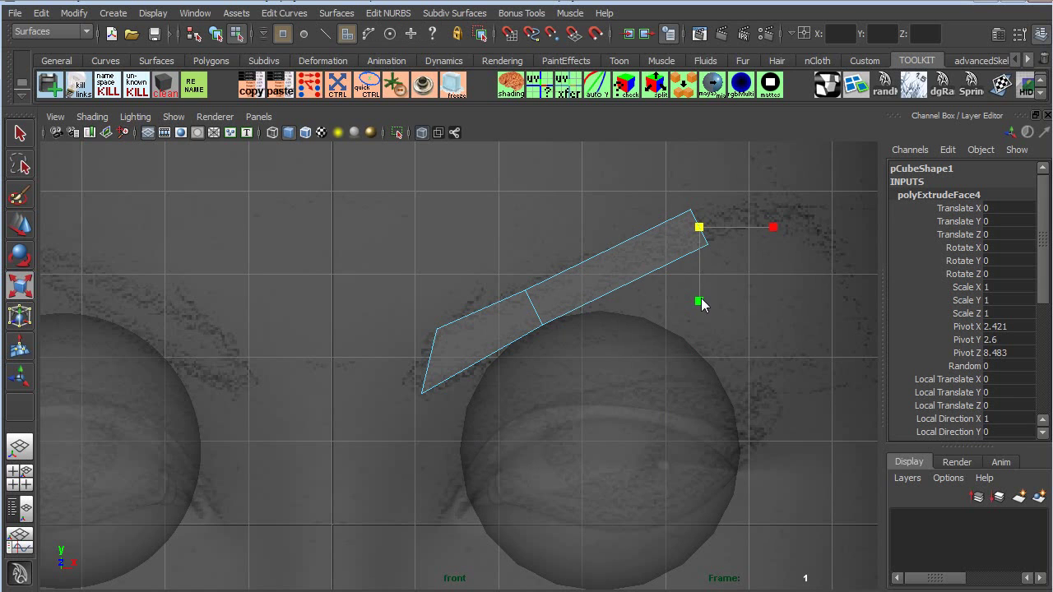
pyautogui.moveTo(696, 236)
pyautogui.mouseDown()
pyautogui.moveTo(673, 234)
pyautogui.moveTo(705, 237)
pyautogui.mouseUp()
pyautogui.press('w')
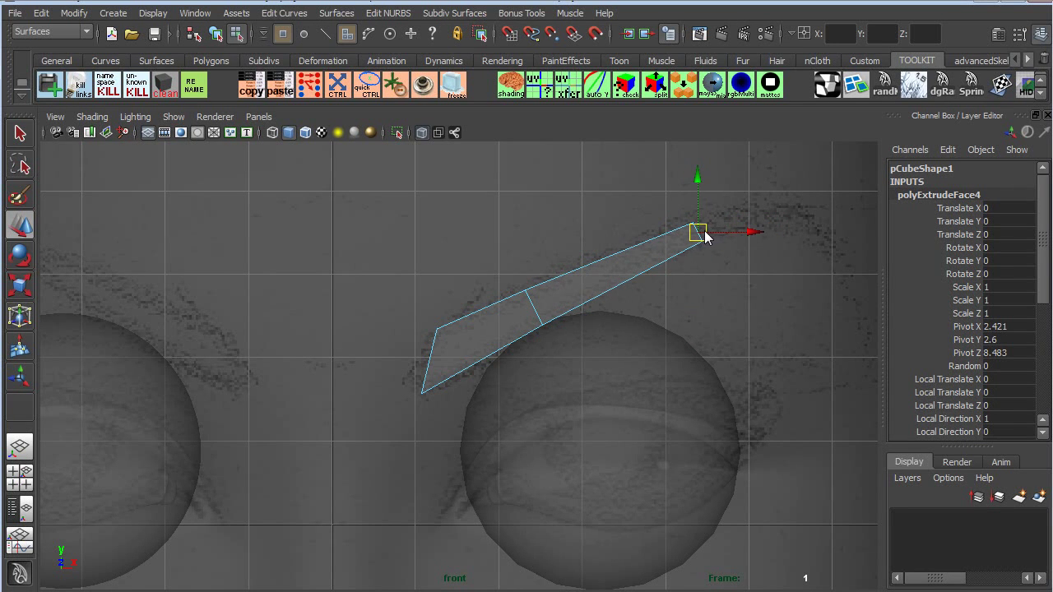
# Extrude a short segment to the peak of the eyebrow arch and rotate its end face to follow the curve.
pyautogui.keyDown('alt'); pyautogui.moveTo(764, 287); pyautogui.dragTo(720, 311, button='right'); pyautogui.keyUp('alt')
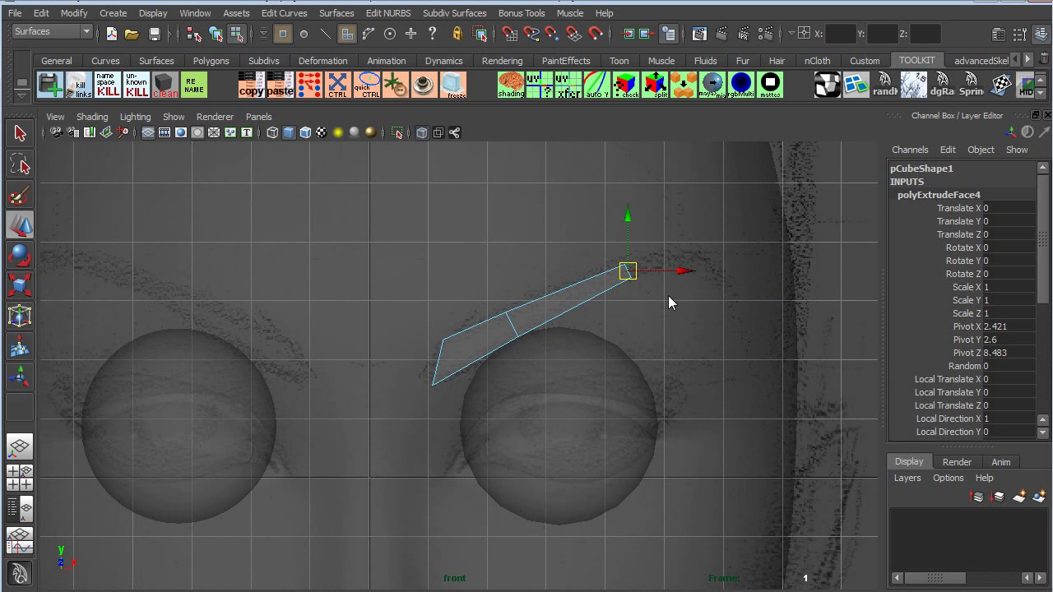
pyautogui.hotkey('ctrl', 'e')
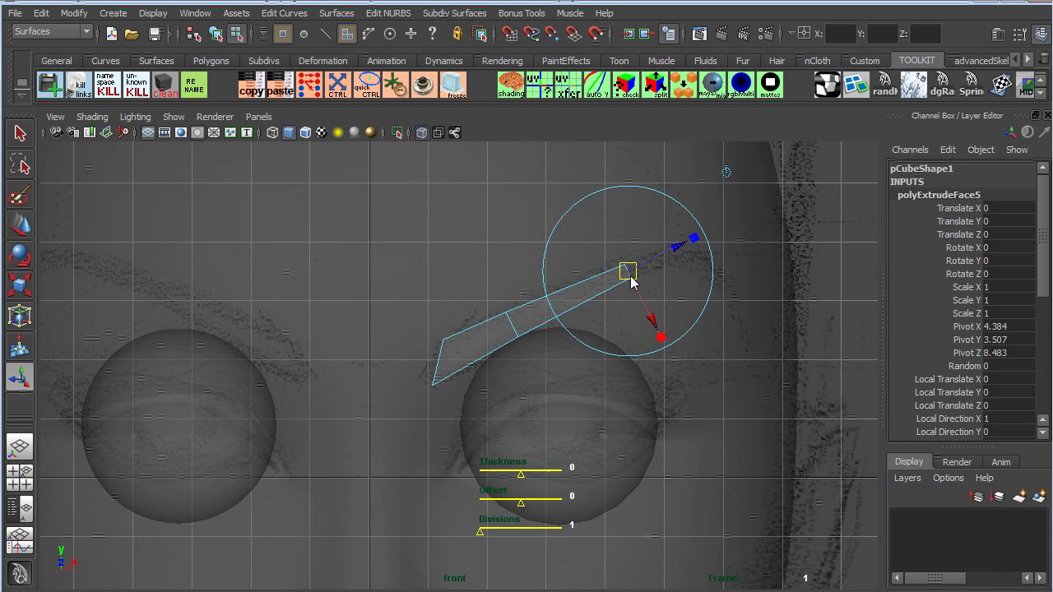
pyautogui.press('w')
pyautogui.moveTo(630, 277); pyautogui.dragTo(660, 272)
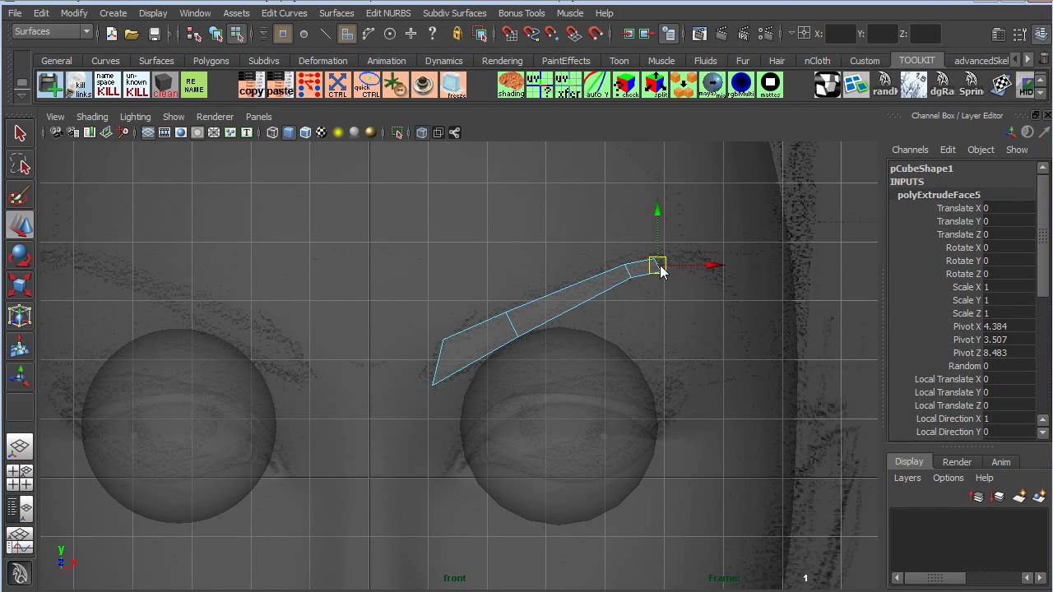
pyautogui.press('e')
pyautogui.moveTo(631, 333); pyautogui.dragTo(598, 312)
pyautogui.press('t')
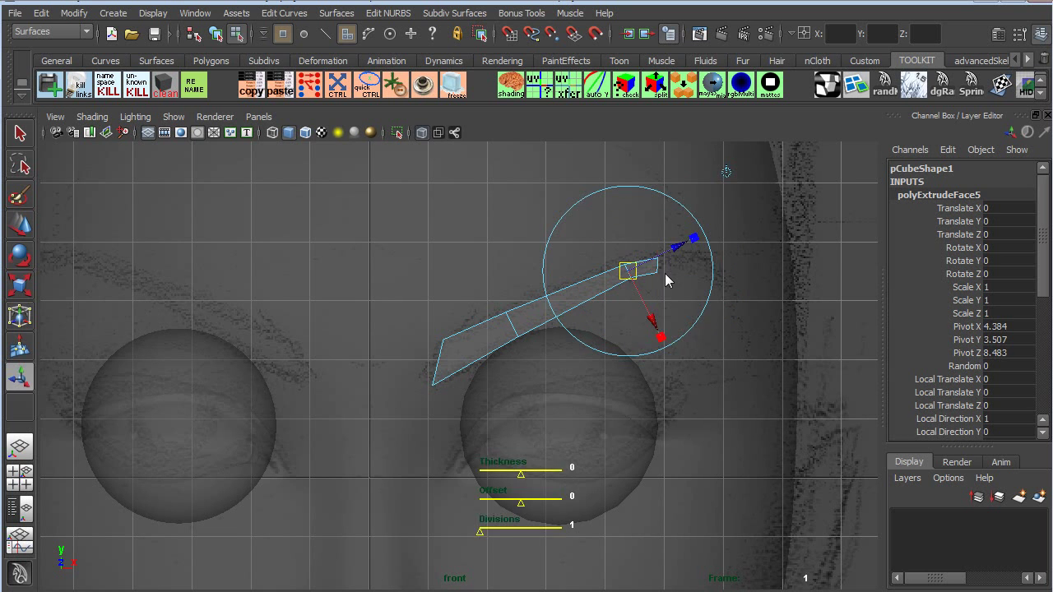
pyautogui.press('r')
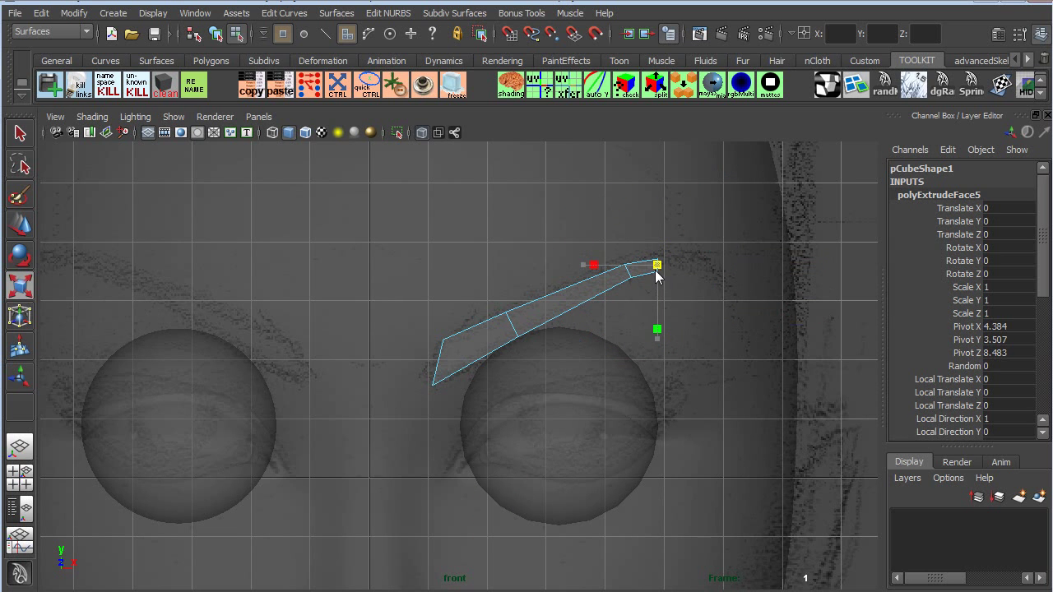
# Extrude two more segments down the outer side of the eyebrow, angling the end faces and scaling the last to a narrow tip.
pyautogui.hotkey('ctrl', 'e')
pyautogui.press('e')
pyautogui.press('w')
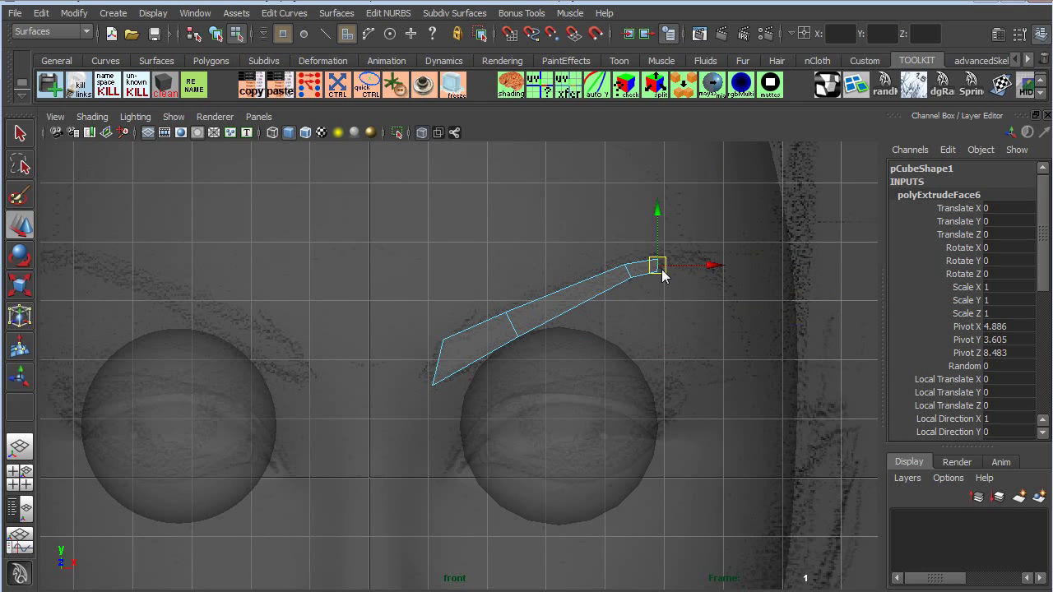
pyautogui.moveTo(665, 274); pyautogui.dragTo(706, 289)
pyautogui.press('e')
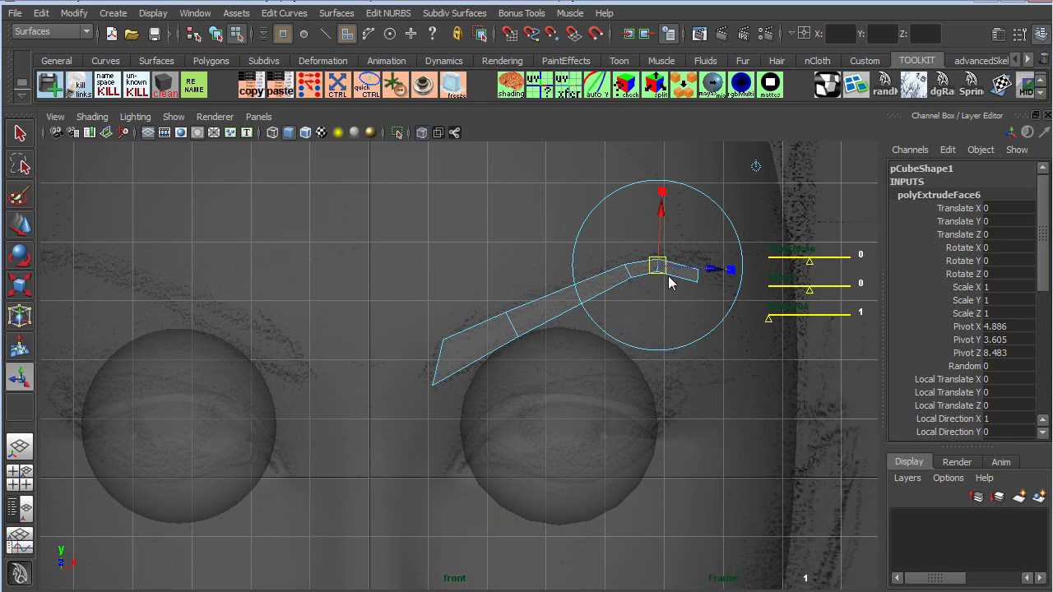
pyautogui.press('t')
pyautogui.moveTo(696, 274); pyautogui.dragTo(692, 275)
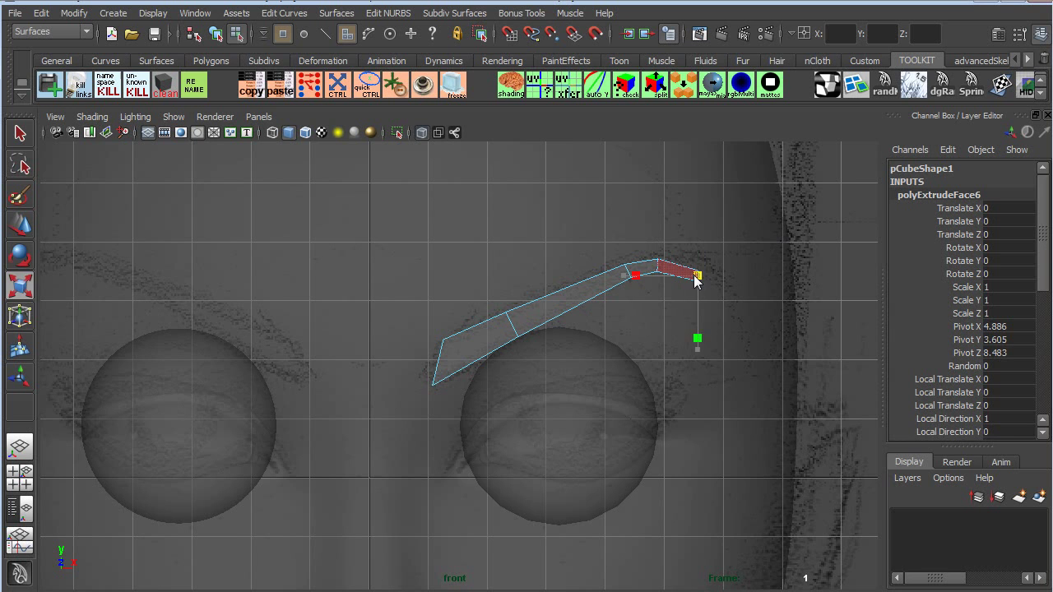
pyautogui.press('e')
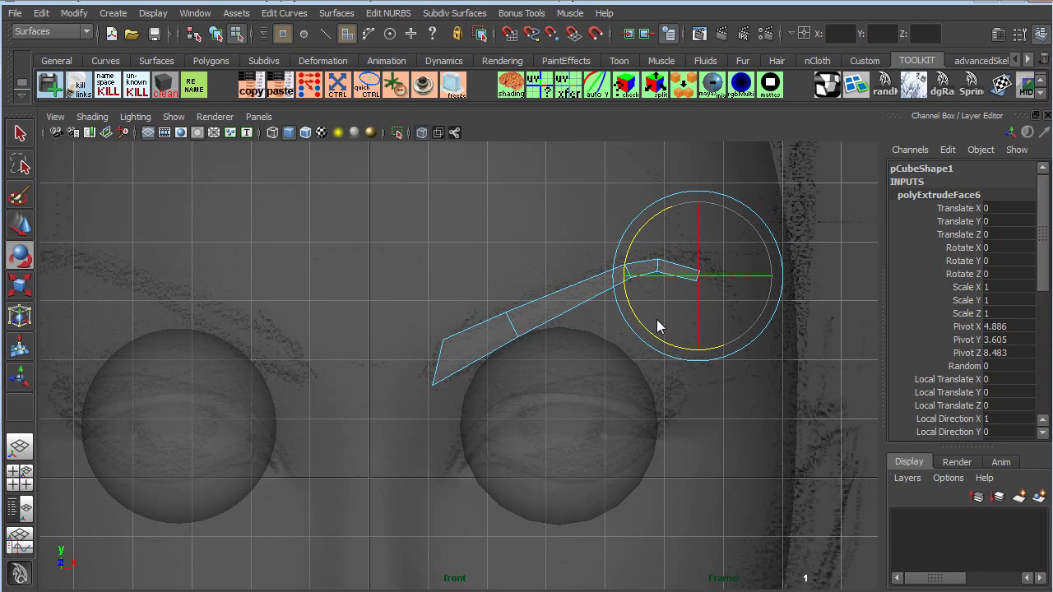
pyautogui.hotkey('ctrl', 'e')
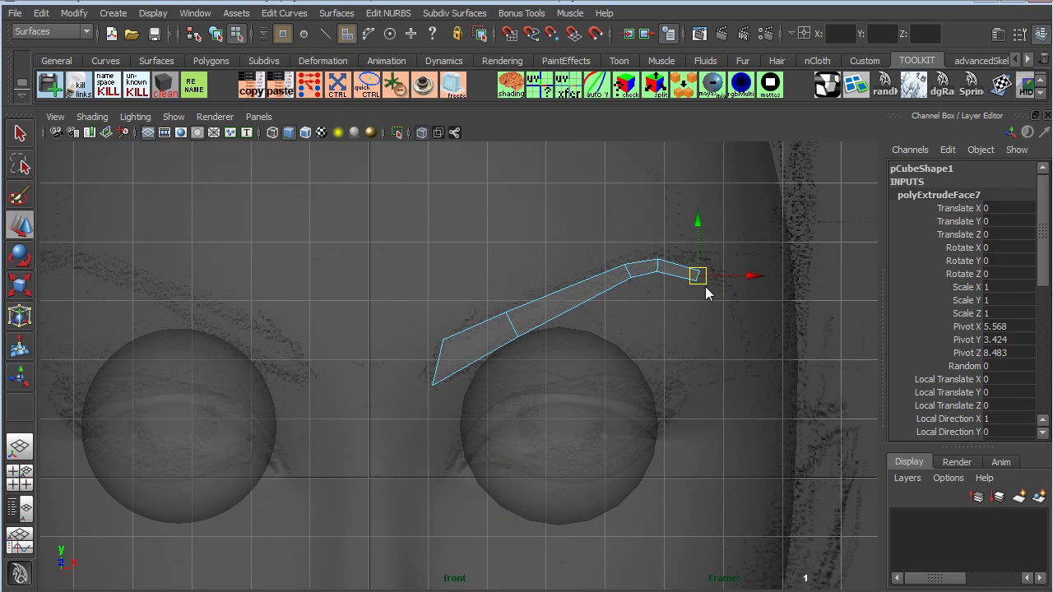
pyautogui.press('r')
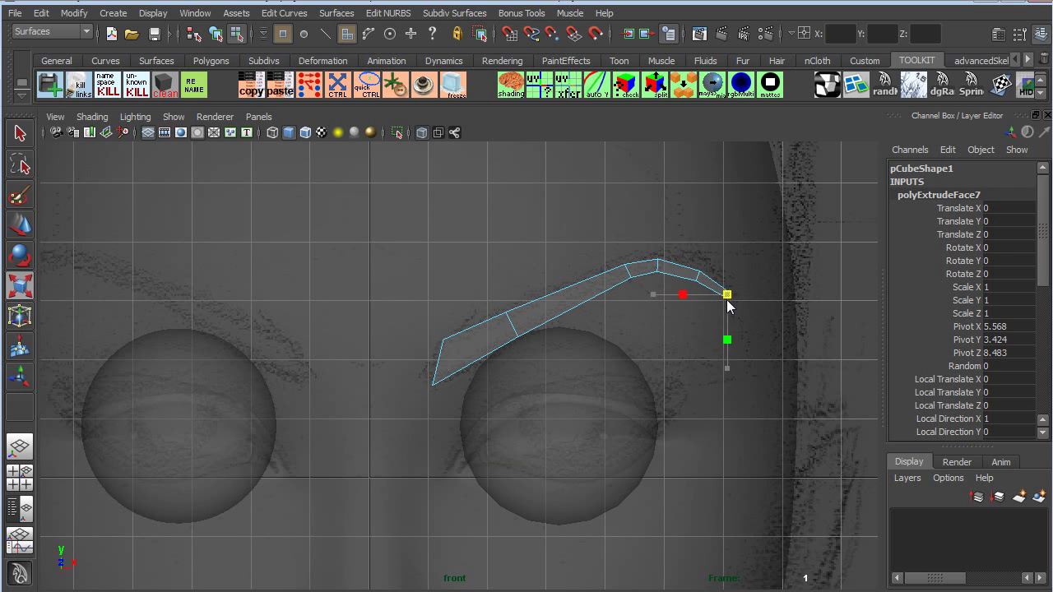
# Show the eyebrow smoothed and move the vertices around the arch to match the sketched curve.
pyautogui.moveTo(690, 282); pyautogui.dragTo(668, 279, button='right')
pyautogui.click(659, 267)
pyautogui.press('3')
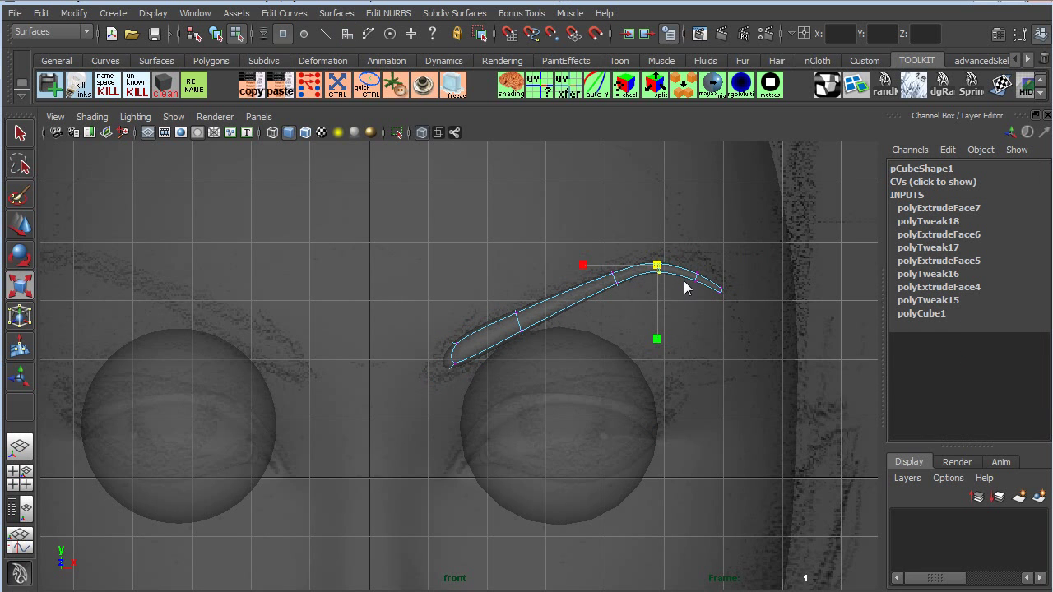
pyautogui.press('q')
pyautogui.press('e')
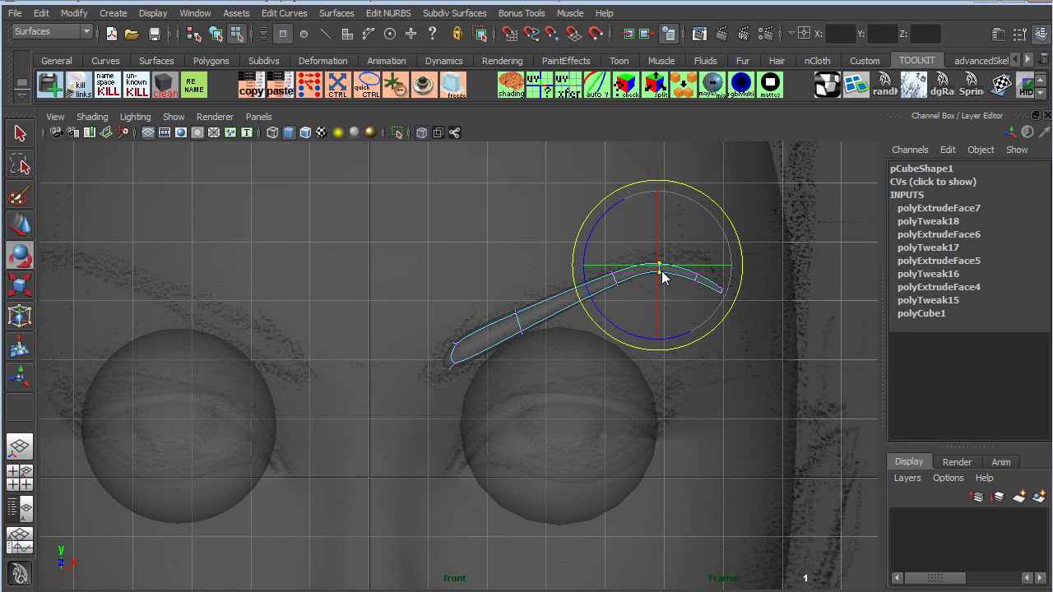
pyautogui.press('w')
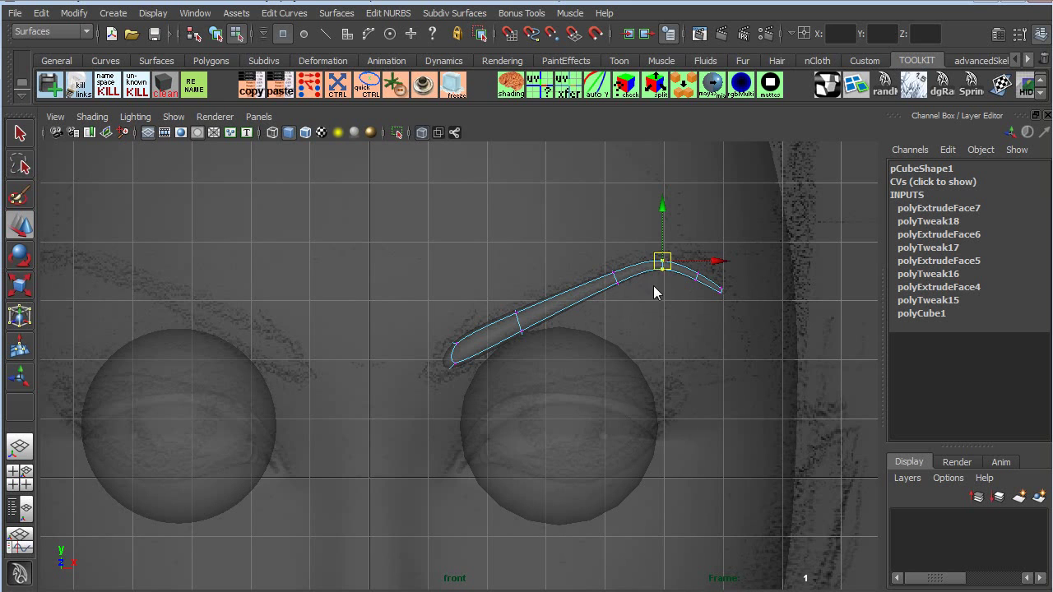
pyautogui.moveTo(622, 275); pyautogui.dragTo(616, 271)
pyautogui.moveTo(682, 261); pyautogui.dragTo(703, 275)
# Move the lower and upper vertices at the eyebrow's inner end outward to fill the sketched outline.
pyautogui.keyDown('alt'); pyautogui.moveTo(635, 322); pyautogui.dragTo(742, 253, button='middle'); pyautogui.keyUp('alt')
pyautogui.keyDown('alt'); pyautogui.moveTo(539, 327); pyautogui.dragTo(610, 289, button='right'); pyautogui.keyUp('alt')
pyautogui.keyDown('alt'); pyautogui.moveTo(610, 289); pyautogui.dragTo(587, 307, button='middle'); pyautogui.keyUp('alt')
pyautogui.moveTo(577, 318); pyautogui.dragTo(513, 369)
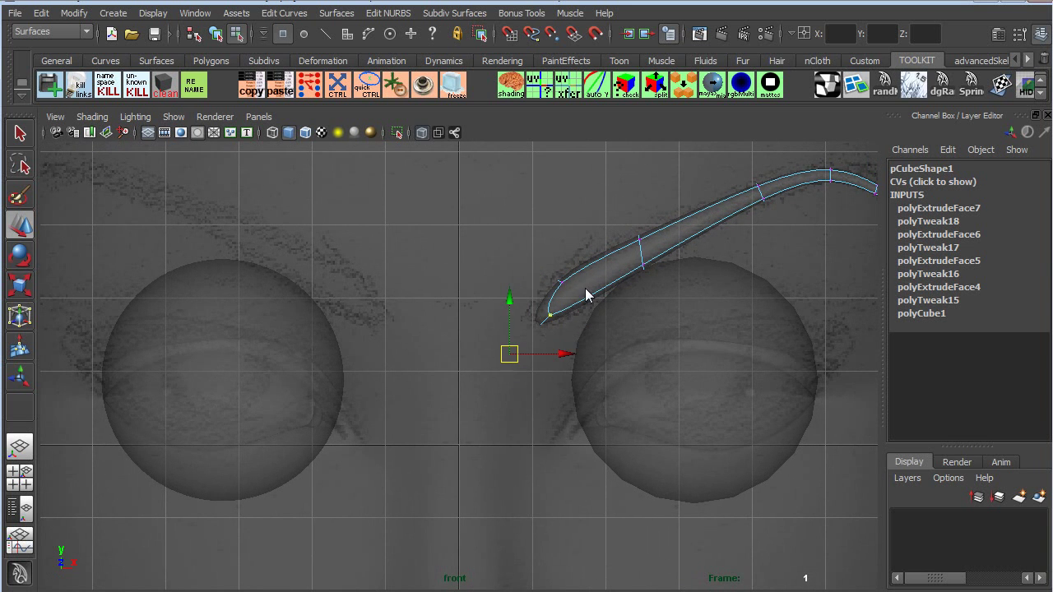
pyautogui.moveTo(551, 268); pyautogui.dragTo(552, 274)
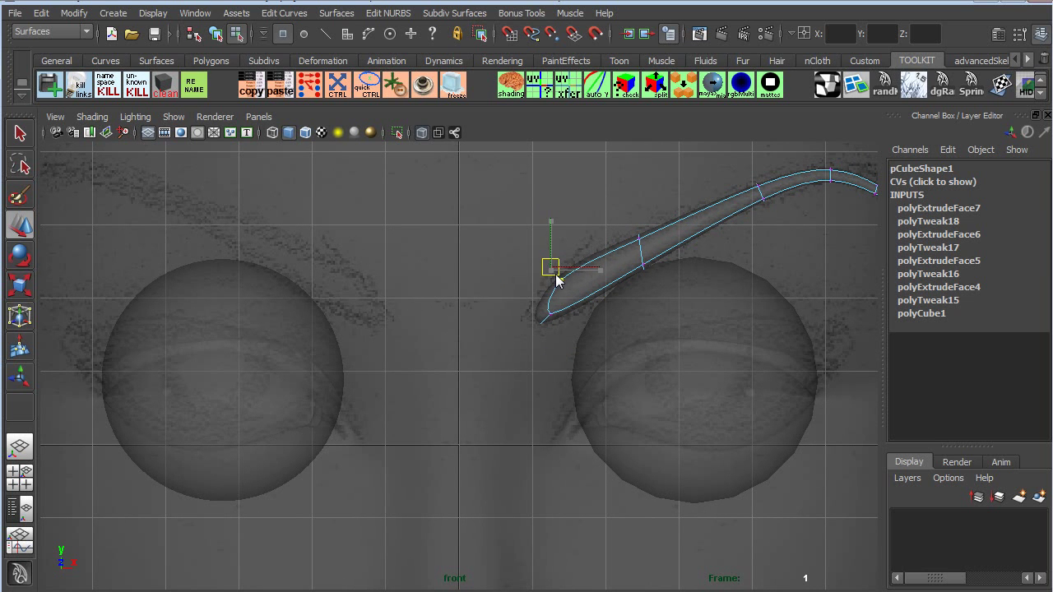
# Insert a lengthwise edge loop through the middle of the eyebrow, splitting its inner end edge.
pyautogui.rightClick(589, 283)
pyautogui.click(587, 242)
pyautogui.click(552, 301)
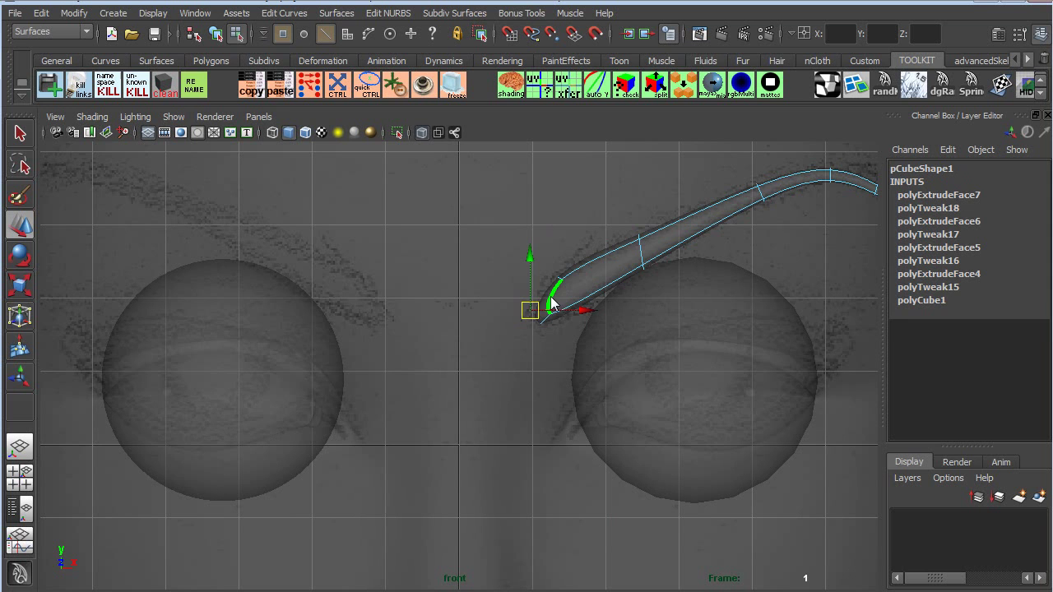
pyautogui.keyDown('ctrl'); pyautogui.moveTo(528, 309); pyautogui.dragTo(656, 363, button='right'); pyautogui.keyUp('ctrl')
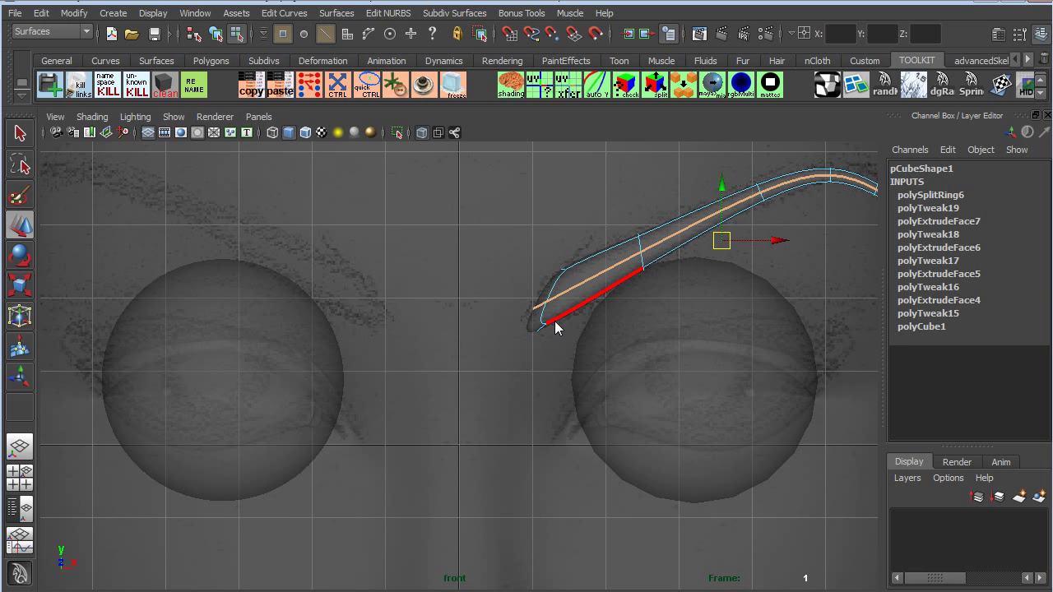
# Display the control cage with the smoothed eyebrow and move its lowest inner corner vertex back toward the sketched outline.
pyautogui.press('2')
pyautogui.moveTo(558, 327); pyautogui.dragTo(490, 324, button='right')
pyautogui.click(507, 352)
pyautogui.press('4')
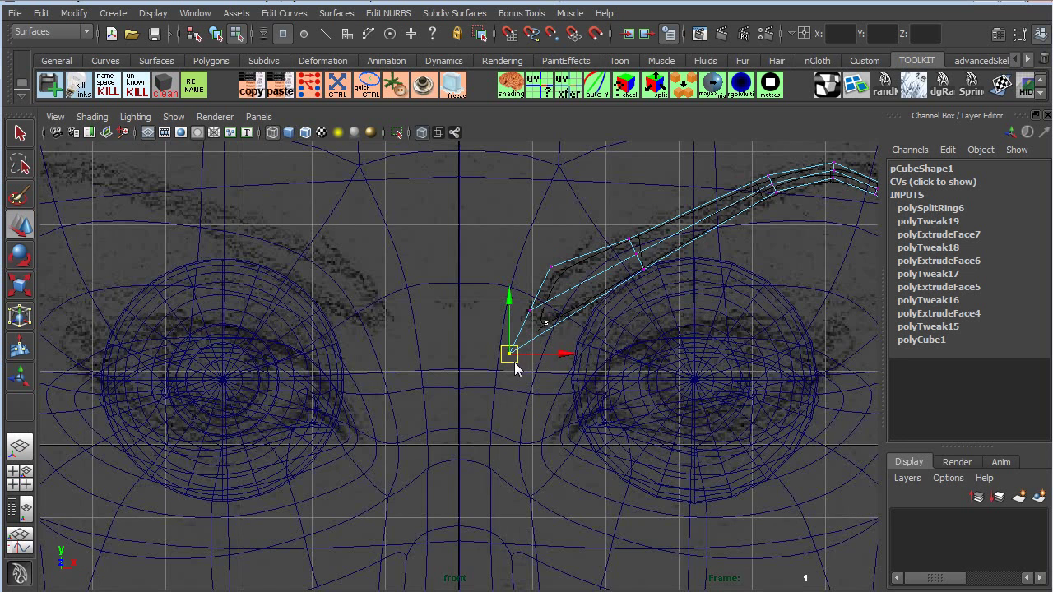
pyautogui.press('5')
pyautogui.moveTo(512, 362); pyautogui.dragTo(529, 352)
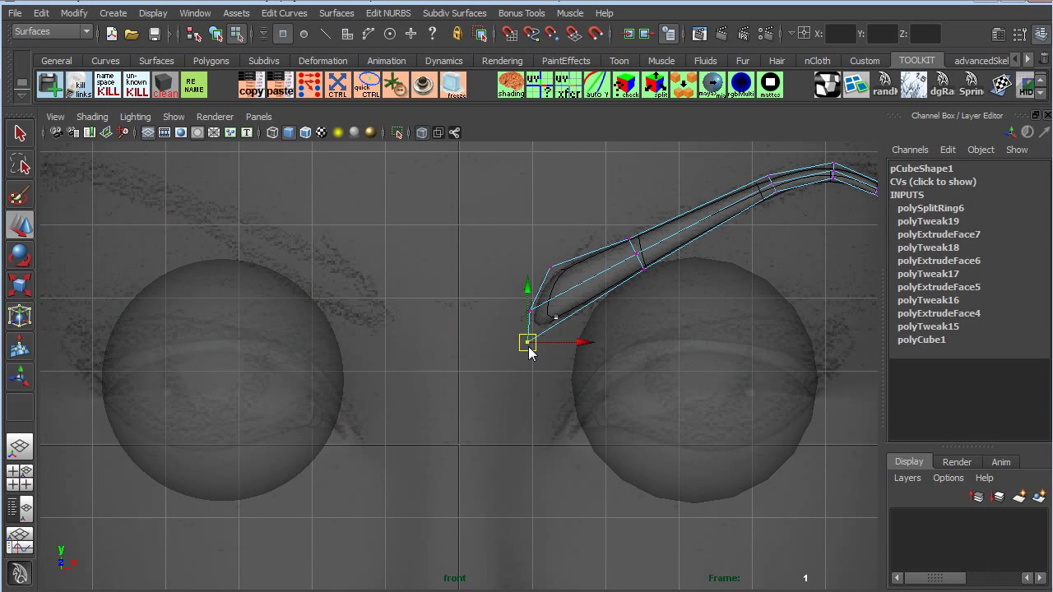
# Move the upper vertex at the eyebrow's inner end and the outer tip vertices to follow the sketched outline.
pyautogui.press('4')
pyautogui.press('5')
pyautogui.click(559, 265)
pyautogui.moveTo(560, 265); pyautogui.dragTo(557, 270)
pyautogui.keyDown('alt'); pyautogui.moveTo(629, 251); pyautogui.dragTo(527, 283, button='middle'); pyautogui.keyUp('alt')
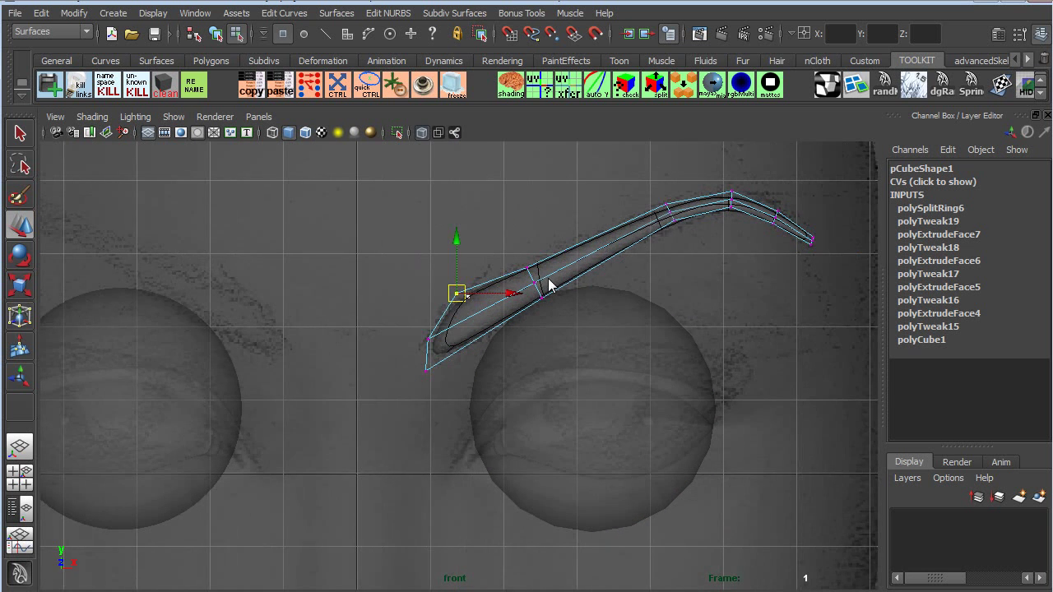
pyautogui.scroll(6, 744, 257)
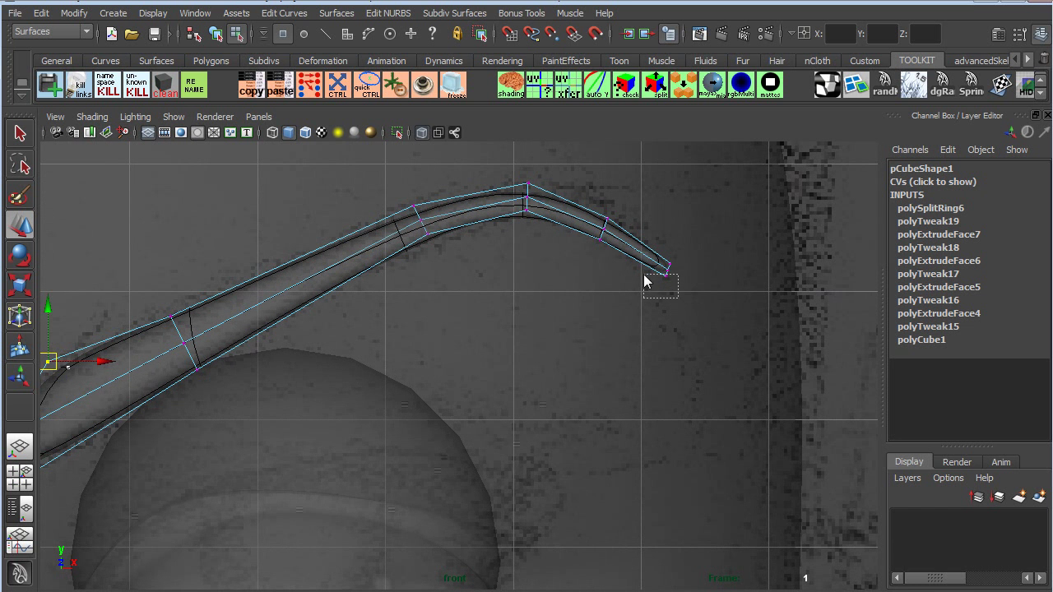
pyautogui.moveTo(645, 280); pyautogui.dragTo(486, 326)
# In the perspective view, flatten the whole eyebrow to a Z scale of 0.331 and move it back to Translate Z 8.272.
pyautogui.press('space')
pyautogui.press('space')
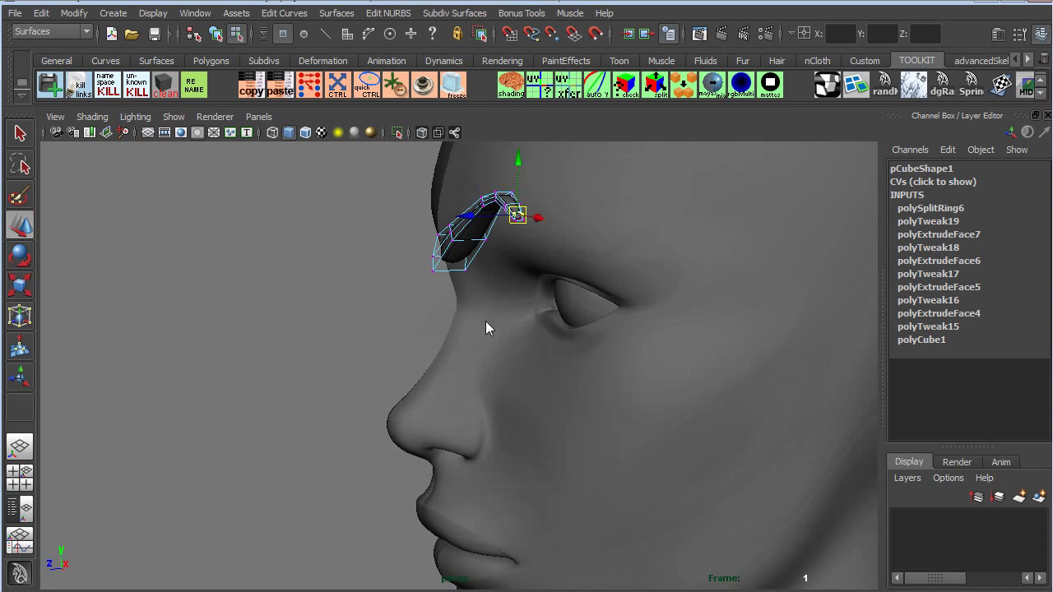
pyautogui.keyDown('alt'); pyautogui.moveTo(486, 327); pyautogui.dragTo(497, 401, button='middle'); pyautogui.keyUp('alt')
pyautogui.moveTo(489, 285); pyautogui.dragTo(559, 266, button='right')
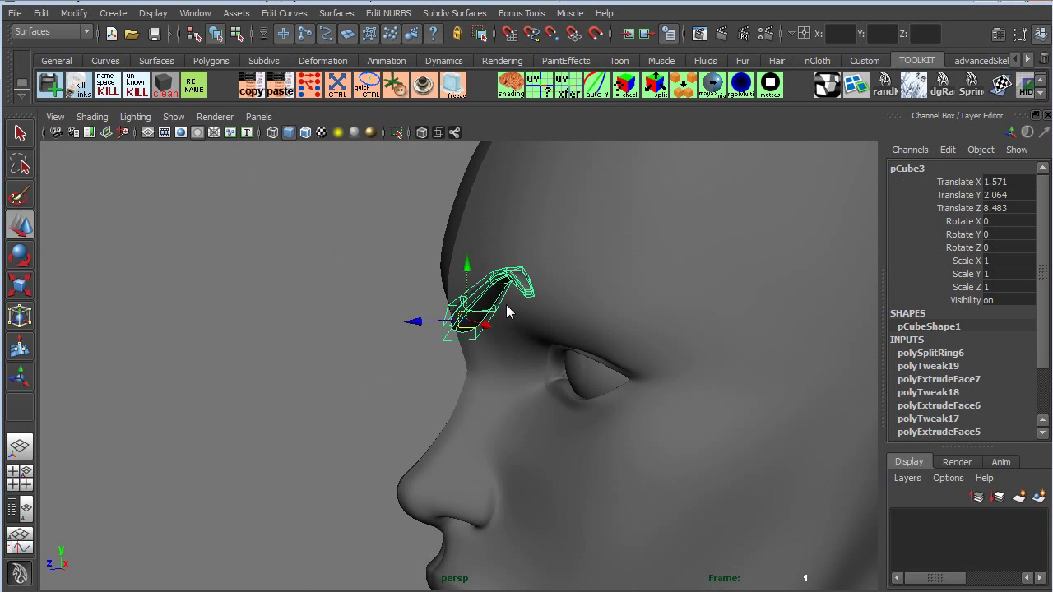
pyautogui.moveTo(397, 321); pyautogui.dragTo(503, 440)
pyautogui.press('w')
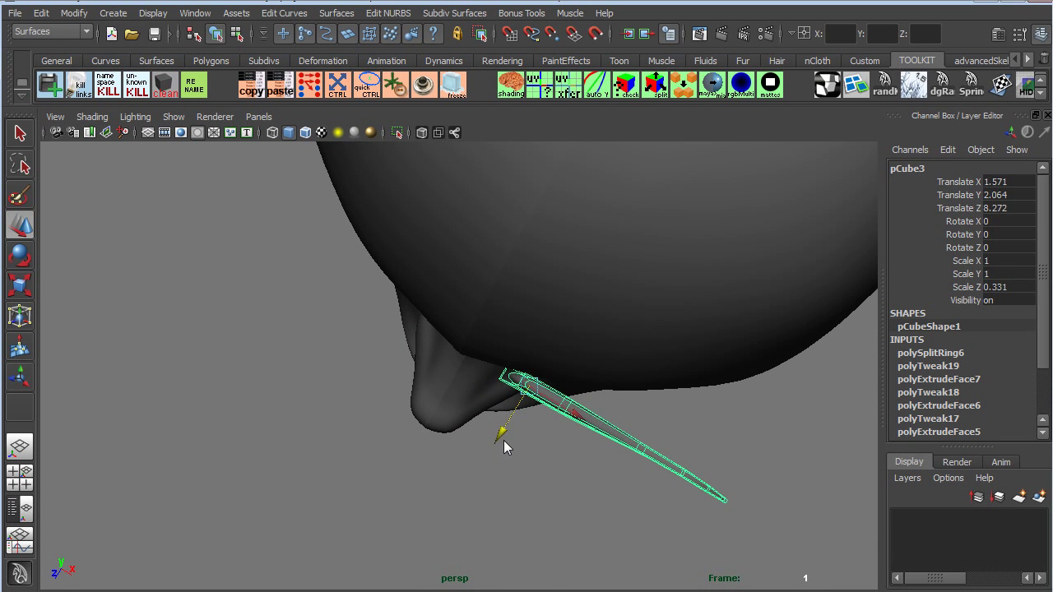
# Make the head mesh a live surface so moved points stick to it.
pyautogui.click(606, 280)
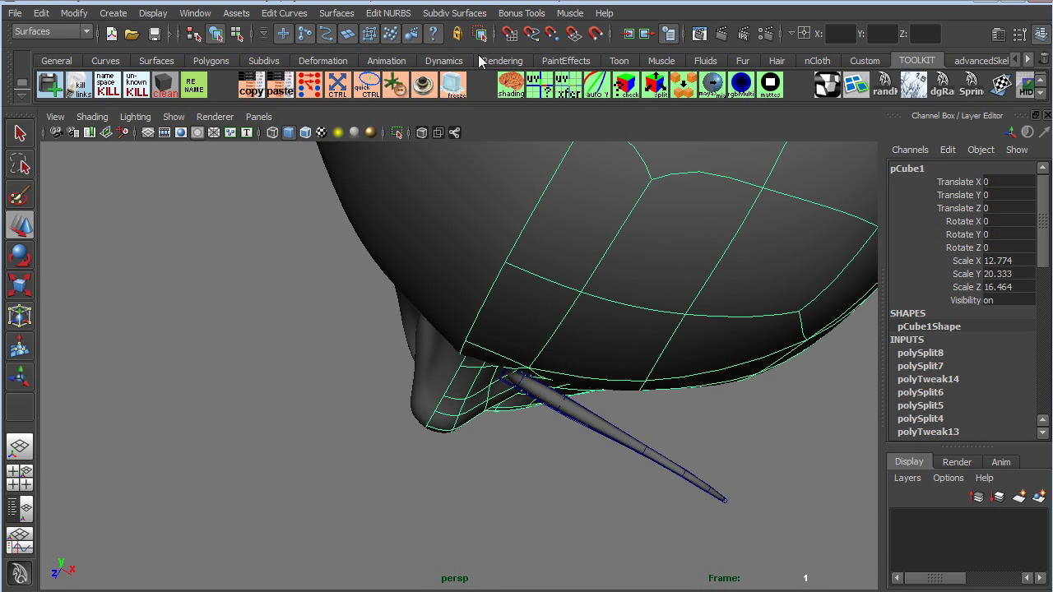
pyautogui.click(595, 34)
pyautogui.keyDown('alt'); pyautogui.moveTo(614, 162); pyautogui.dragTo(585, 209); pyautogui.keyUp('alt')
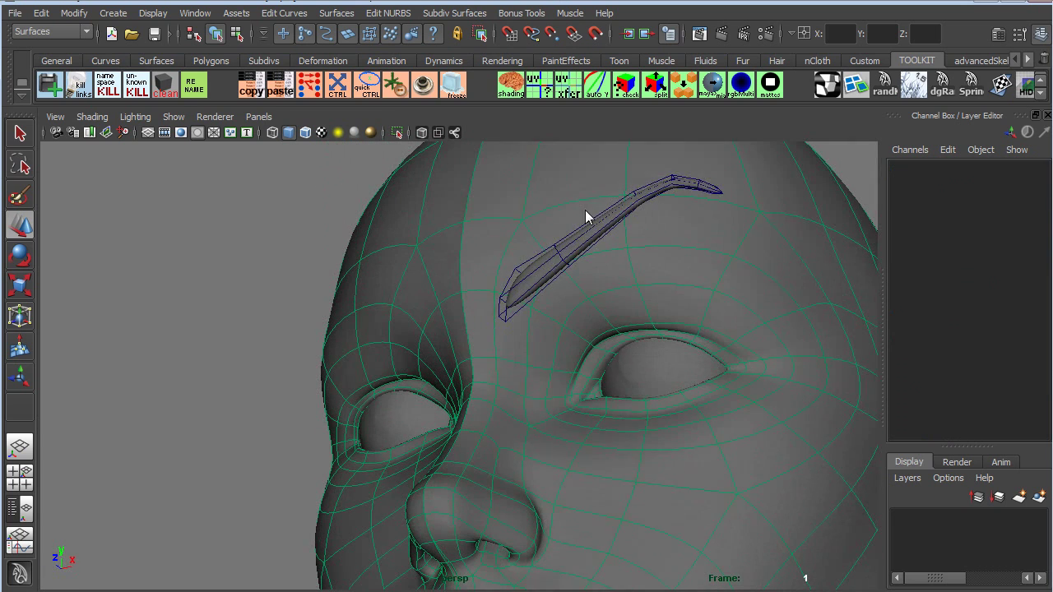
# Move the eyebrow's inner-end vertices and the neighbouring vertex ring onto the live head surface.
pyautogui.click(560, 278)
pyautogui.moveTo(574, 259); pyautogui.dragTo(501, 254, button='right')
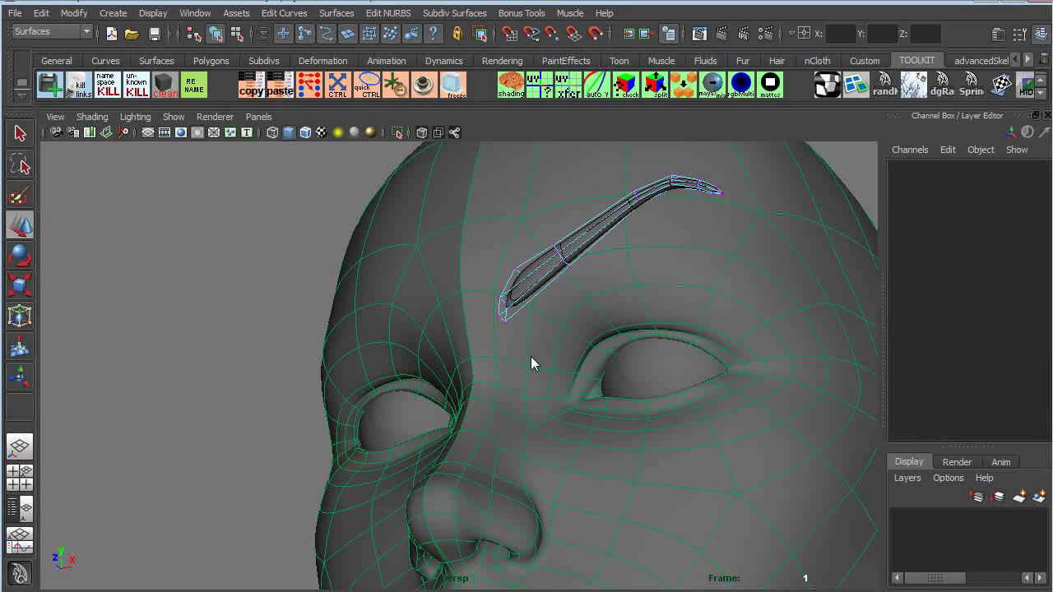
pyautogui.moveTo(531, 362); pyautogui.dragTo(466, 371)
pyautogui.moveTo(467, 324); pyautogui.dragTo(612, 332)
pyautogui.moveTo(560, 276); pyautogui.dragTo(583, 297)
pyautogui.keyDown('alt'); pyautogui.moveTo(614, 314); pyautogui.dragTo(576, 299); pyautogui.keyUp('alt')
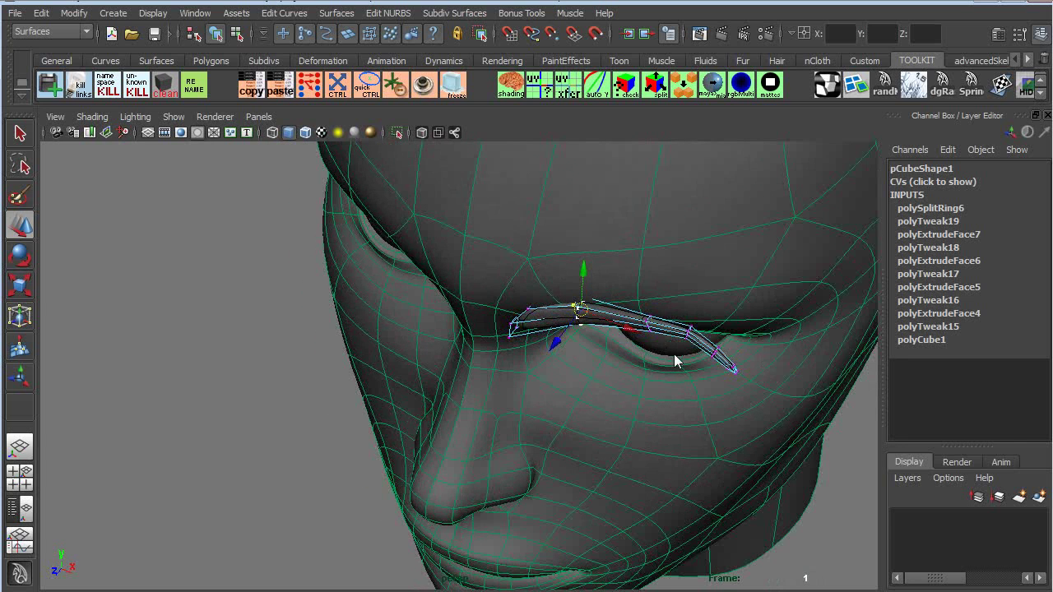
# Move the eyebrow's outer vertex rings and tip onto the live head surface so they wrap around the brow.
pyautogui.keyDown('alt'); pyautogui.moveTo(692, 369); pyautogui.dragTo(633, 364, button='middle'); pyautogui.keyUp('alt')
pyautogui.moveTo(660, 403); pyautogui.dragTo(544, 288)
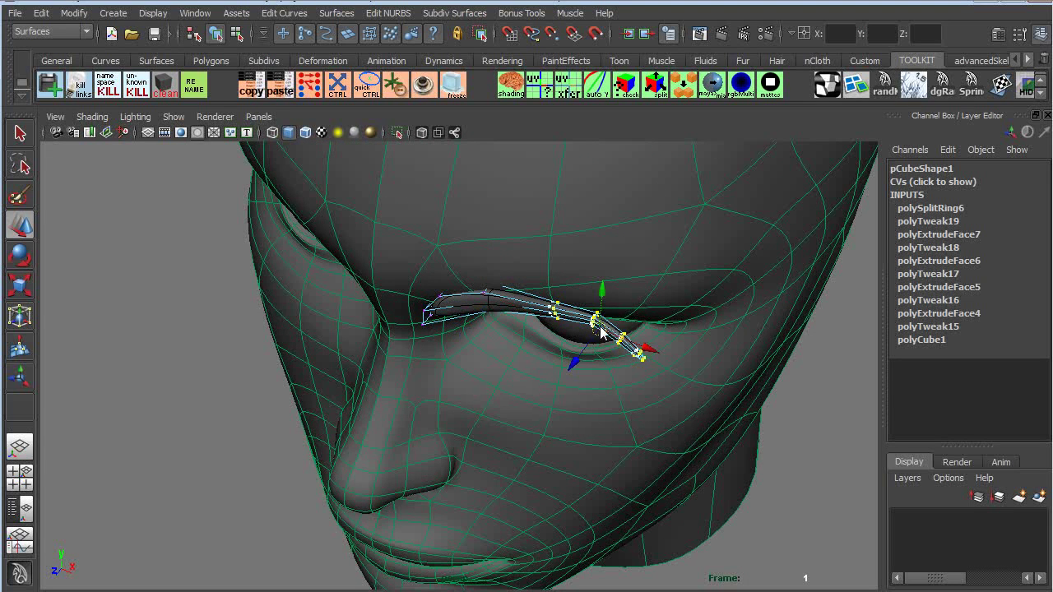
pyautogui.moveTo(602, 332); pyautogui.dragTo(616, 299)
pyautogui.click(601, 312)
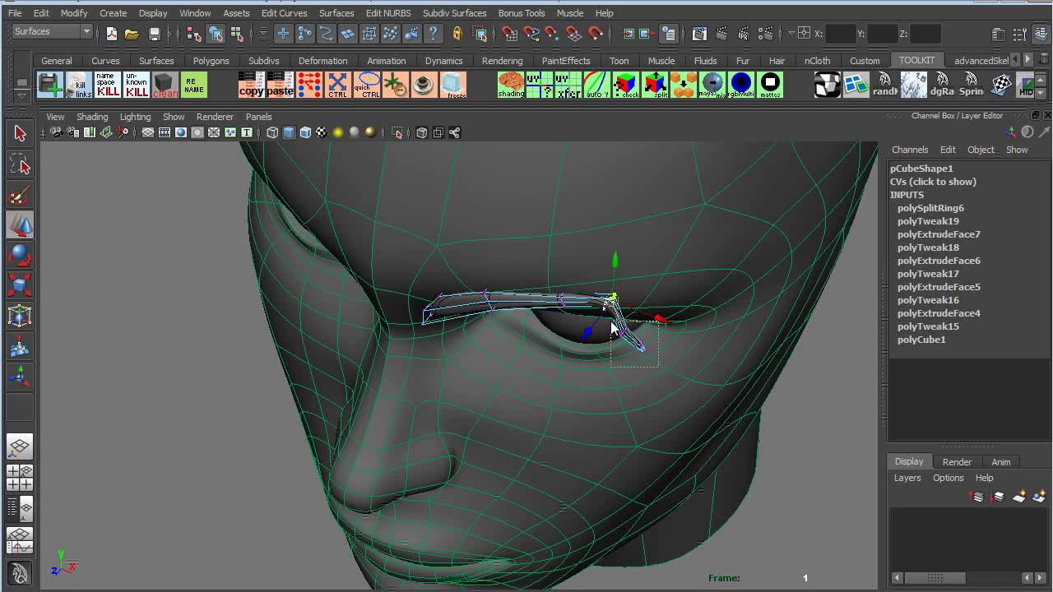
pyautogui.click(639, 352)
pyautogui.moveTo(638, 352); pyautogui.dragTo(582, 283)
pyautogui.click(660, 321)
pyautogui.moveTo(477, 237); pyautogui.dragTo(479, 240)
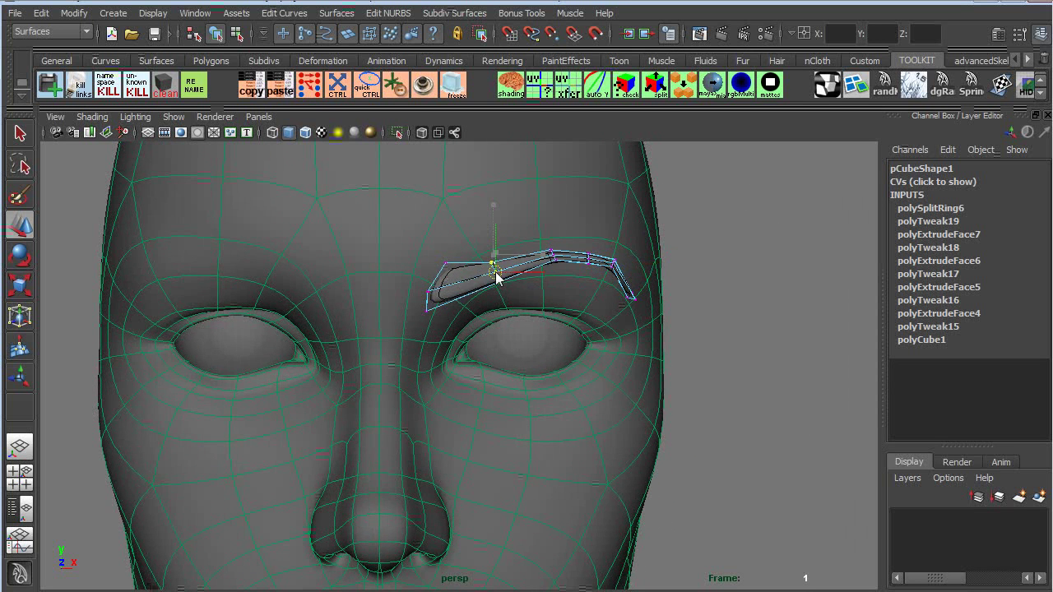
# In the front view, raise the eyebrow's inner-middle vertex rings along the head toward the sketched curve.
pyautogui.press('space')
pyautogui.press('space')
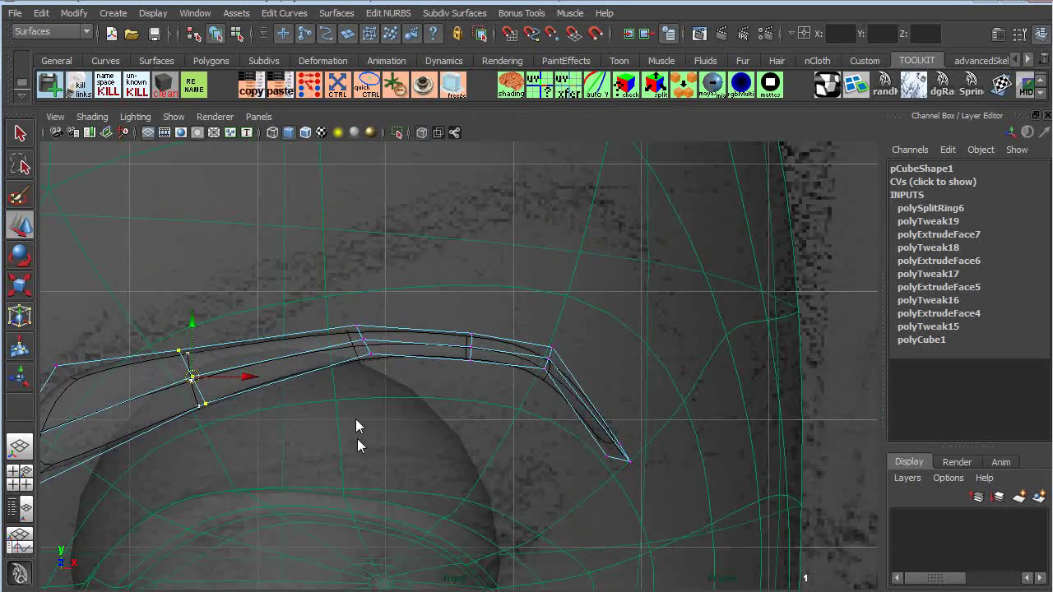
pyautogui.keyDown('alt'); pyautogui.moveTo(357, 436); pyautogui.dragTo(518, 426, button='middle'); pyautogui.keyUp('alt')
pyautogui.keyDown('alt'); pyautogui.moveTo(518, 427); pyautogui.dragTo(433, 369, button='right'); pyautogui.keyUp('alt')
pyautogui.moveTo(433, 375); pyautogui.dragTo(494, 323)
pyautogui.click(487, 350)
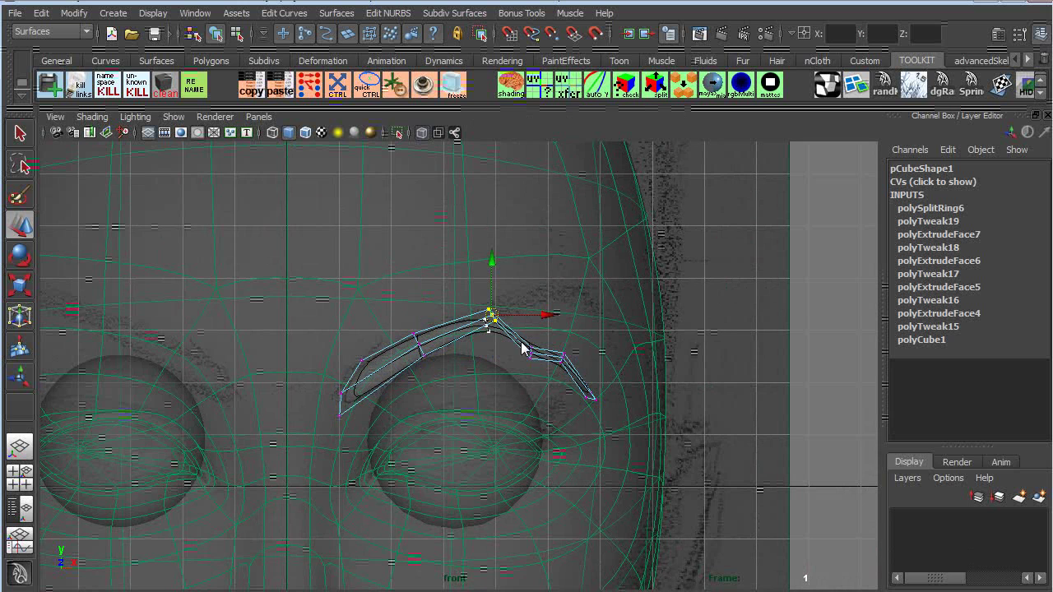
# Reposition the outer vertex rings and the tip to form the arch and tail of the sketched eyebrow.
pyautogui.moveTo(608, 422); pyautogui.dragTo(524, 341)
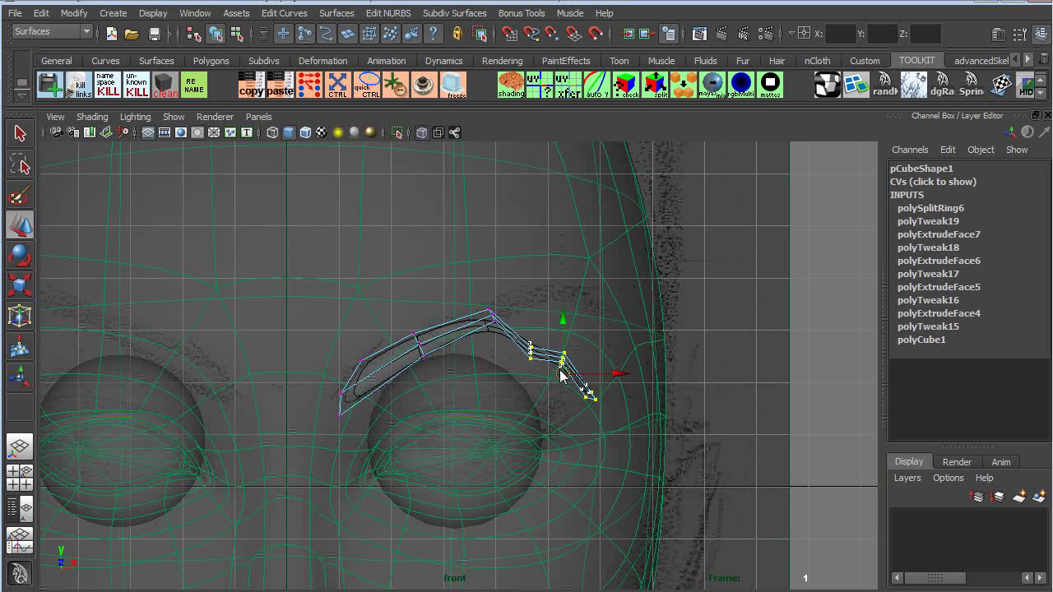
pyautogui.moveTo(564, 372); pyautogui.dragTo(537, 299)
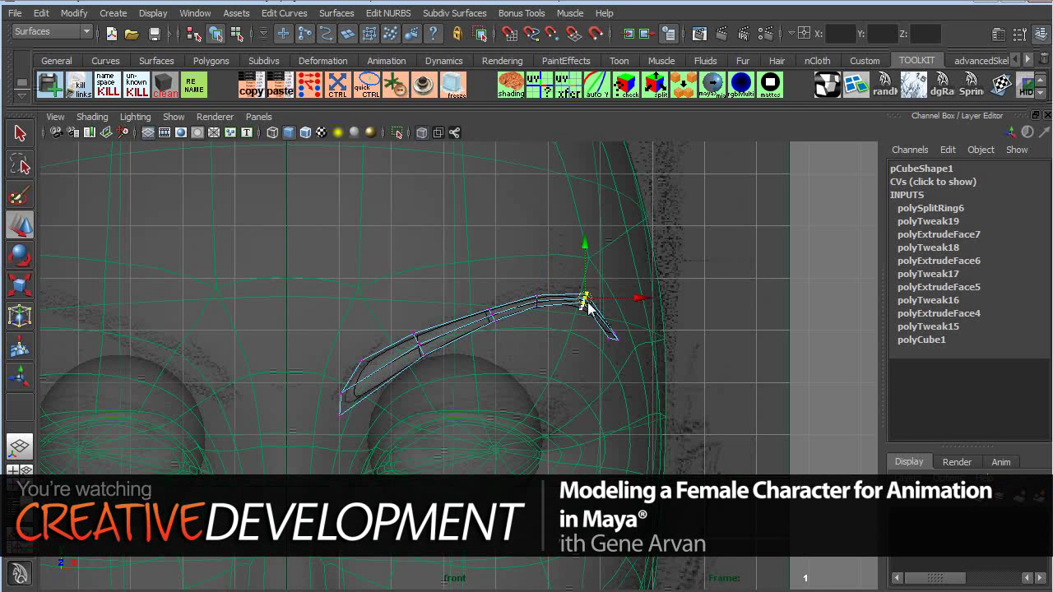
pyautogui.moveTo(588, 306); pyautogui.dragTo(562, 298)
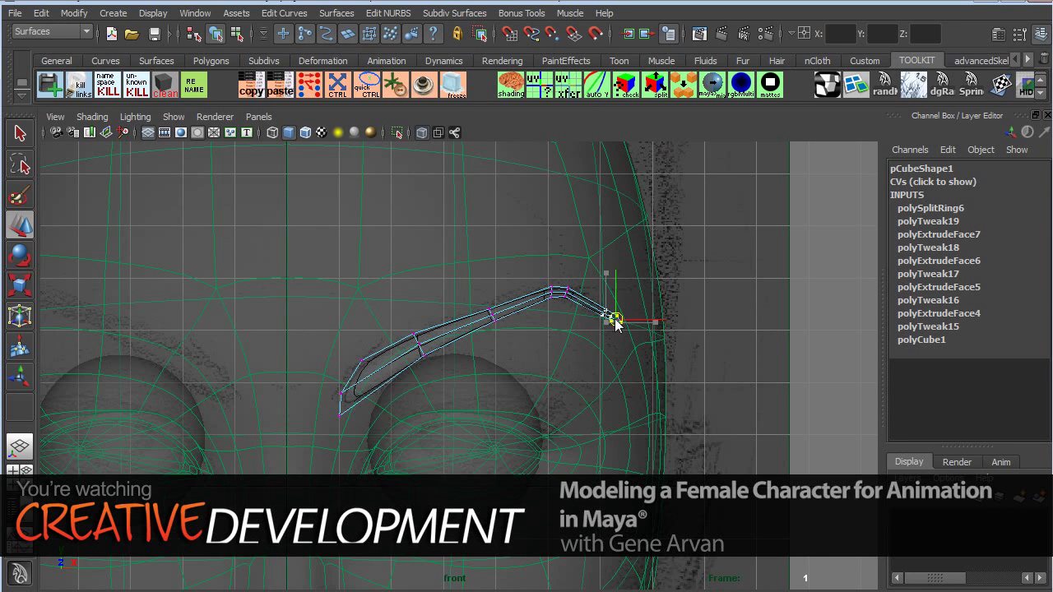
pyautogui.click(553, 294)
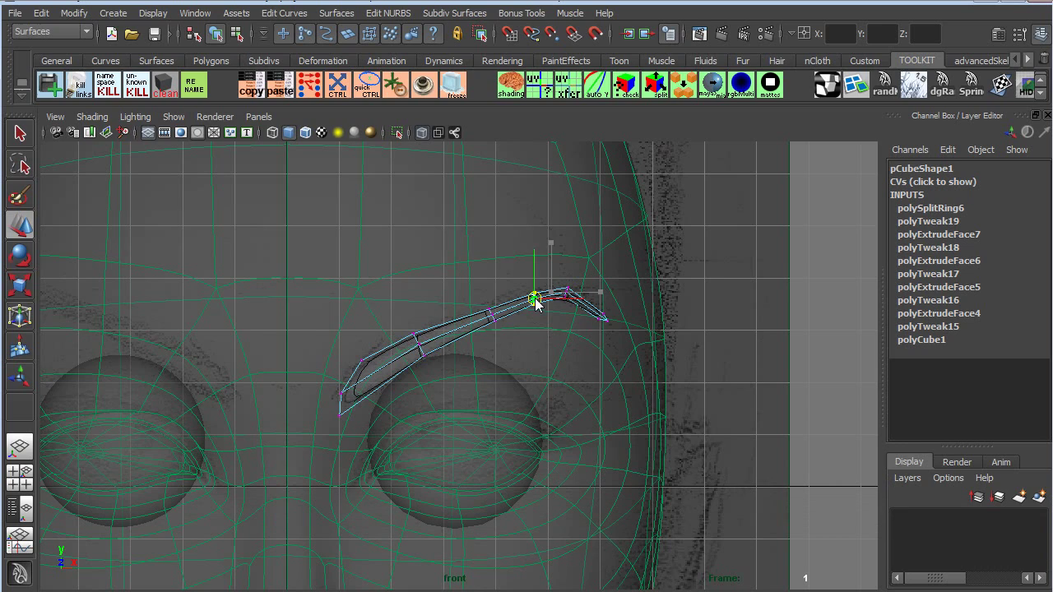
pyautogui.moveTo(533, 302); pyautogui.dragTo(536, 301)
pyautogui.moveTo(510, 331); pyautogui.dragTo(469, 298)
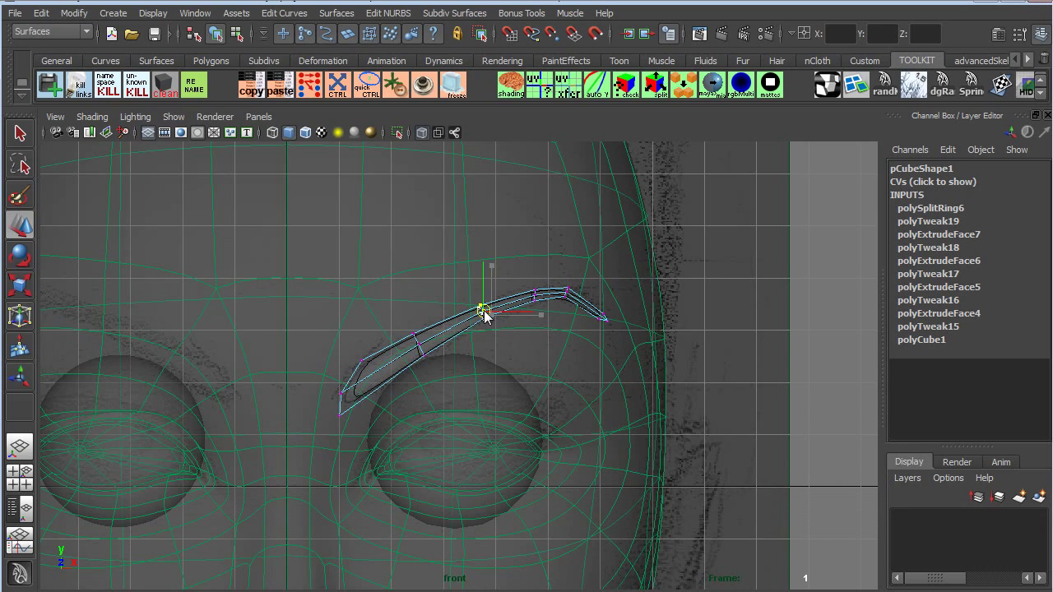
# Return the eyebrow to object mode, deselect it and examine in perspective how its smoothed shape sits on the head.
pyautogui.press('space')
pyautogui.press('space')
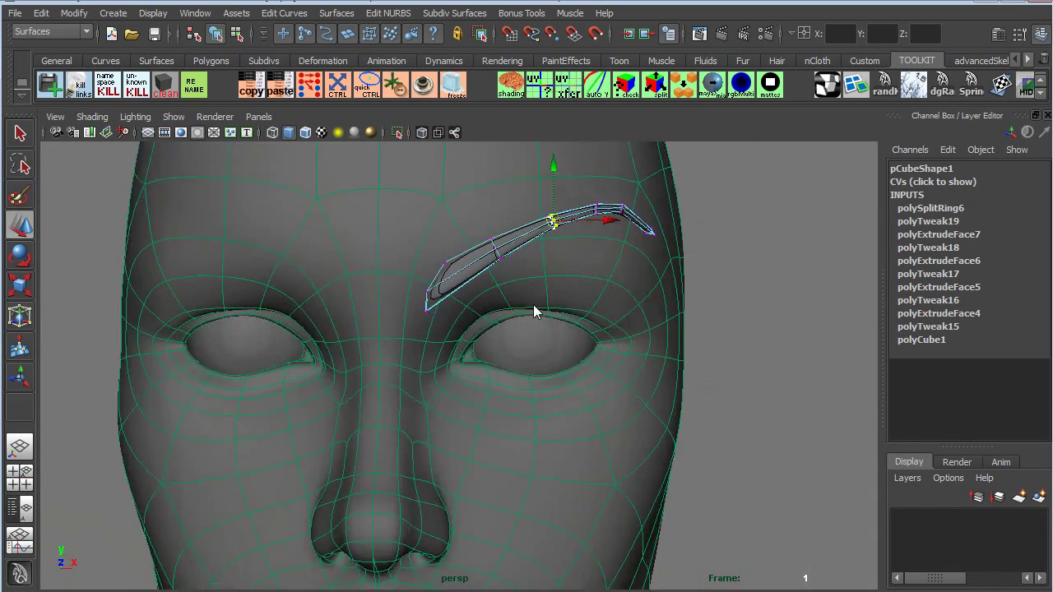
pyautogui.keyDown('alt'); pyautogui.moveTo(533, 306); pyautogui.dragTo(464, 286); pyautogui.keyUp('alt')
pyautogui.moveTo(464, 285)
pyautogui.mouseDown(button='right')
pyautogui.moveTo(496, 271)
pyautogui.moveTo(478, 281)
pyautogui.mouseUp(button='right')
pyautogui.click(470, 289)
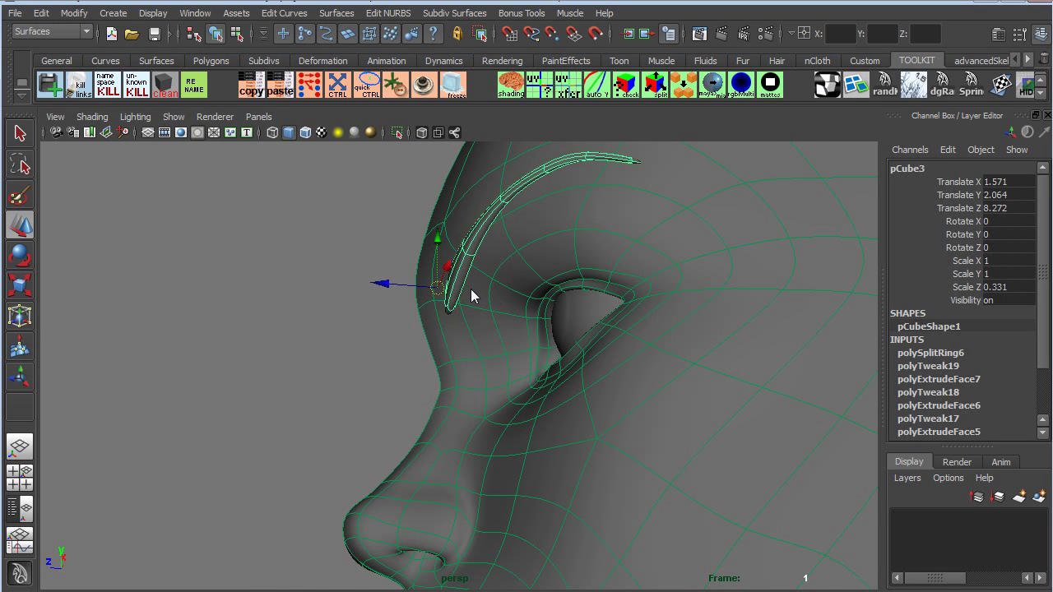
pyautogui.click(486, 303)
pyautogui.keyDown('alt'); pyautogui.moveTo(488, 316); pyautogui.dragTo(625, 394); pyautogui.keyUp('alt')
pyautogui.keyDown('alt'); pyautogui.moveTo(625, 395); pyautogui.dragTo(427, 329, button='right'); pyautogui.keyUp('alt')
pyautogui.keyDown('alt'); pyautogui.moveTo(428, 323); pyautogui.dragTo(454, 323); pyautogui.keyUp('alt')
pyautogui.keyDown('alt'); pyautogui.moveTo(454, 322); pyautogui.dragTo(455, 335, button='right'); pyautogui.keyUp('alt')
pyautogui.keyDown('alt'); pyautogui.moveTo(455, 335); pyautogui.dragTo(398, 343); pyautogui.keyUp('alt')
pyautogui.keyDown('alt'); pyautogui.moveTo(398, 343); pyautogui.dragTo(719, 430, button='right'); pyautogui.keyUp('alt')
pyautogui.keyDown('alt'); pyautogui.moveTo(720, 430); pyautogui.dragTo(352, 310); pyautogui.keyUp('alt')
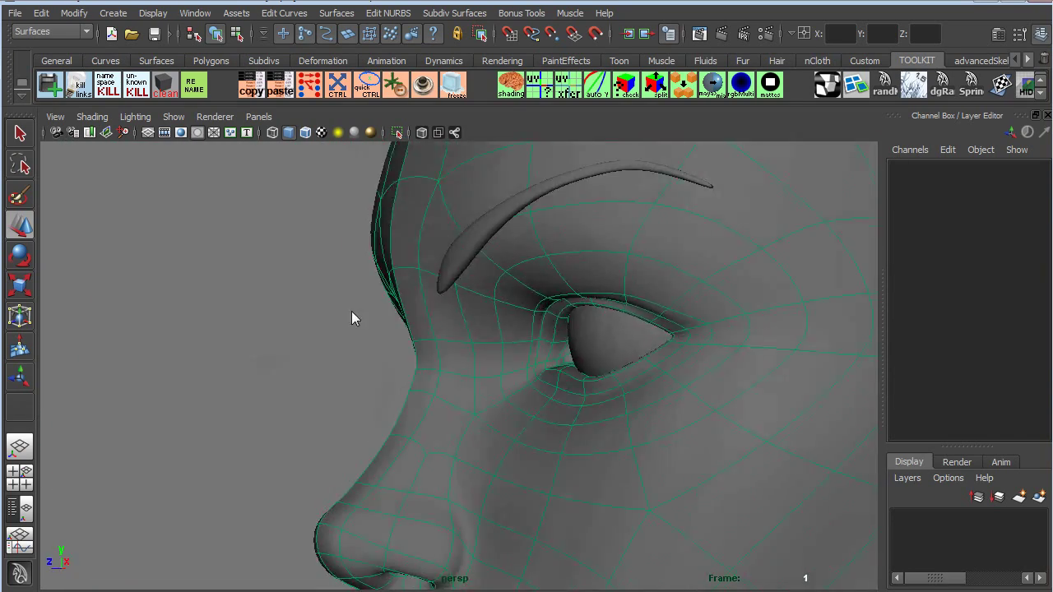
pyautogui.keyDown('alt'); pyautogui.moveTo(351, 311); pyautogui.dragTo(456, 275, button='right'); pyautogui.keyUp('alt')
# In the front view, move the vertices along the eyebrow's lower edge slightly down and outward to thicken it.
pyautogui.click(457, 277)
pyautogui.press('space')
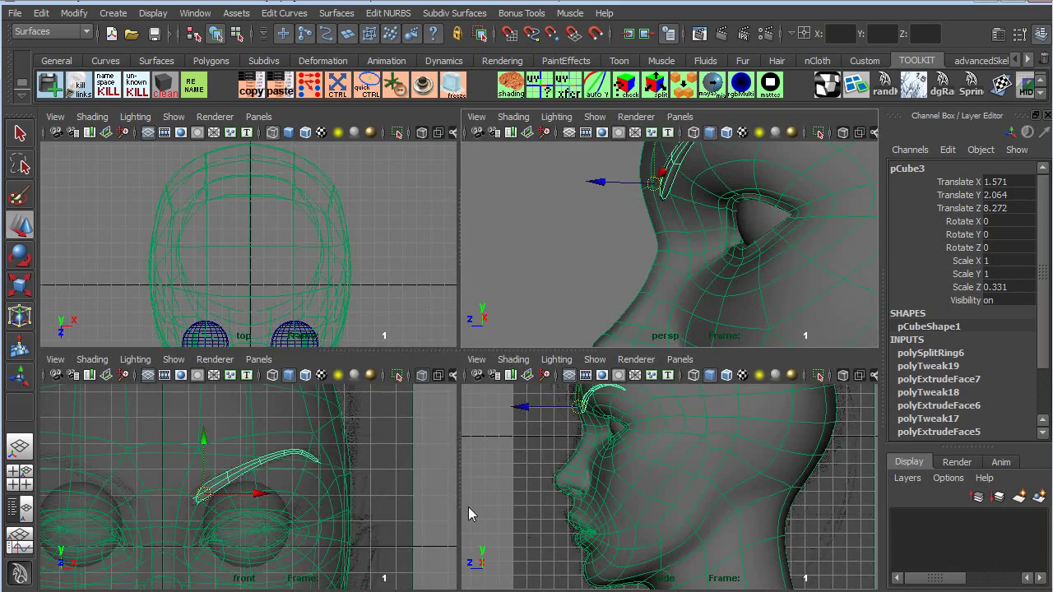
pyautogui.press('space')
pyautogui.keyDown('alt'); pyautogui.moveTo(308, 494); pyautogui.dragTo(333, 334, button='right'); pyautogui.keyUp('alt')
pyautogui.moveTo(399, 353); pyautogui.dragTo(402, 355)
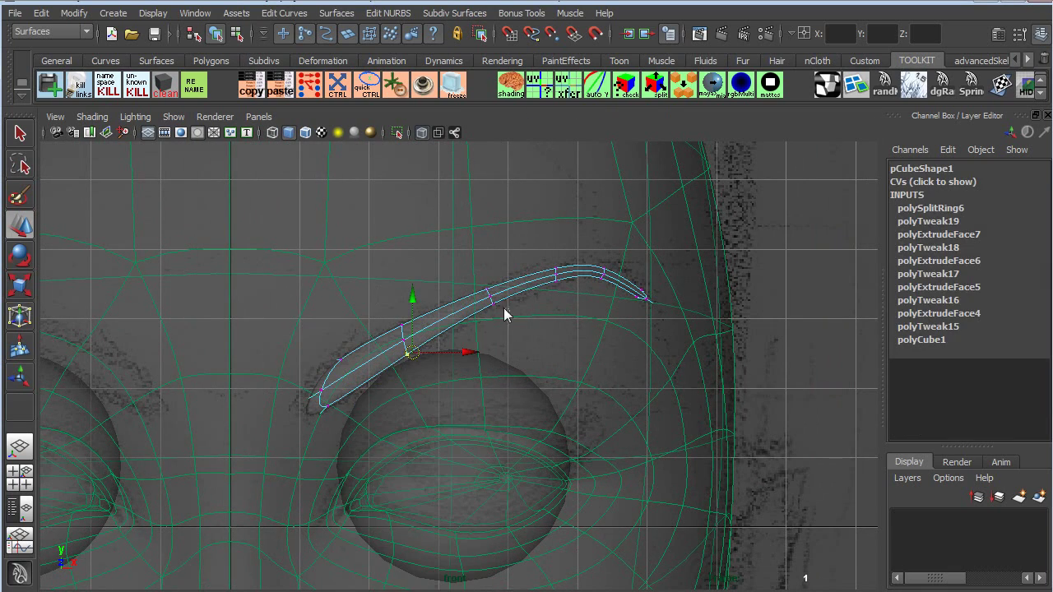
pyautogui.keyDown('shift'); pyautogui.moveTo(548, 280); pyautogui.dragTo(548, 280); pyautogui.keyUp('shift')
pyautogui.moveTo(487, 325); pyautogui.dragTo(492, 327)
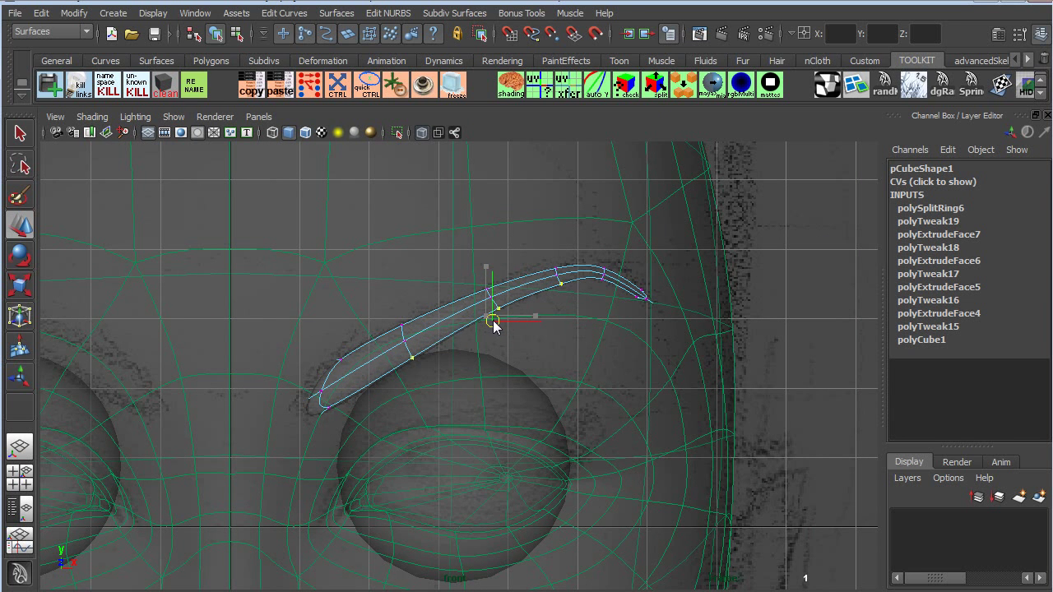
# In the perspective view, push the eyebrow's middle vertex rings back along Z toward the forehead surface.
pyautogui.press('space')
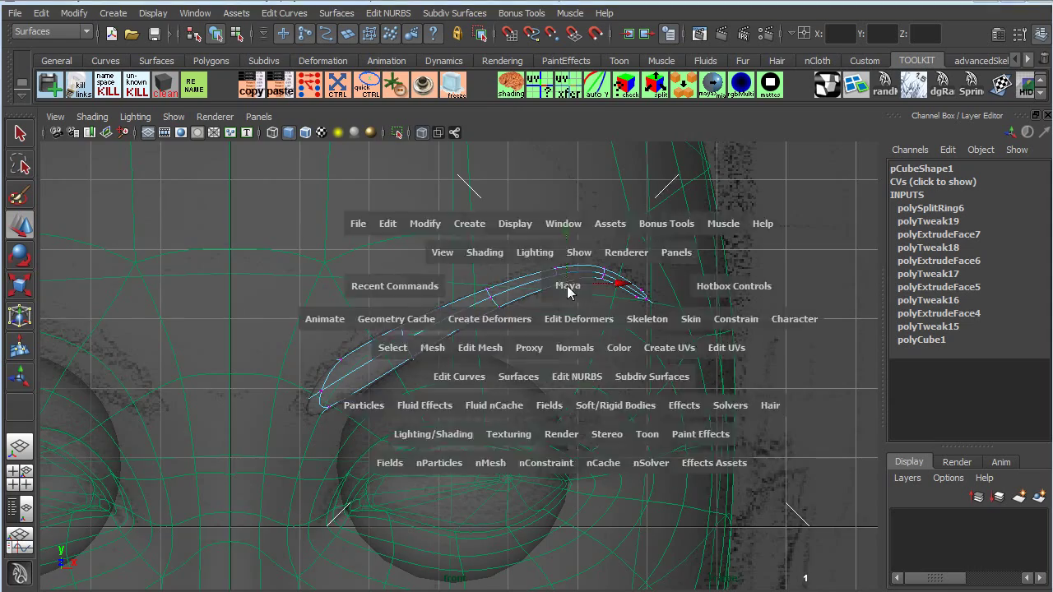
pyautogui.press('space')
pyautogui.keyDown('alt'); pyautogui.moveTo(536, 280); pyautogui.dragTo(456, 370); pyautogui.keyUp('alt')
pyautogui.keyDown('alt'); pyautogui.moveTo(426, 321); pyautogui.dragTo(521, 395); pyautogui.keyUp('alt')
pyautogui.keyDown('alt'); pyautogui.moveTo(419, 381); pyautogui.dragTo(446, 312); pyautogui.keyUp('alt')
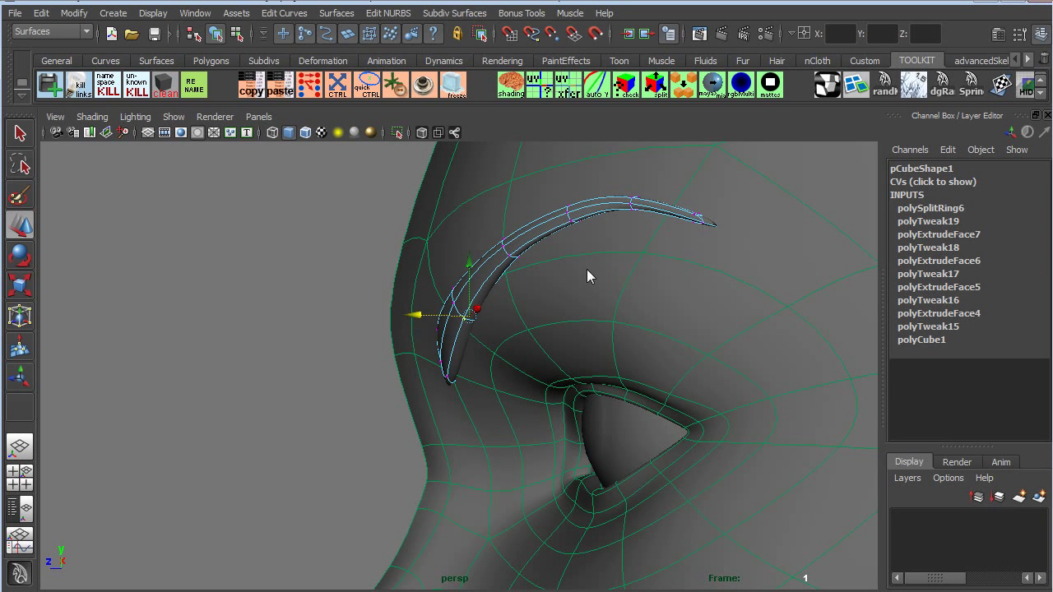
pyautogui.moveTo(510, 259); pyautogui.dragTo(476, 244)
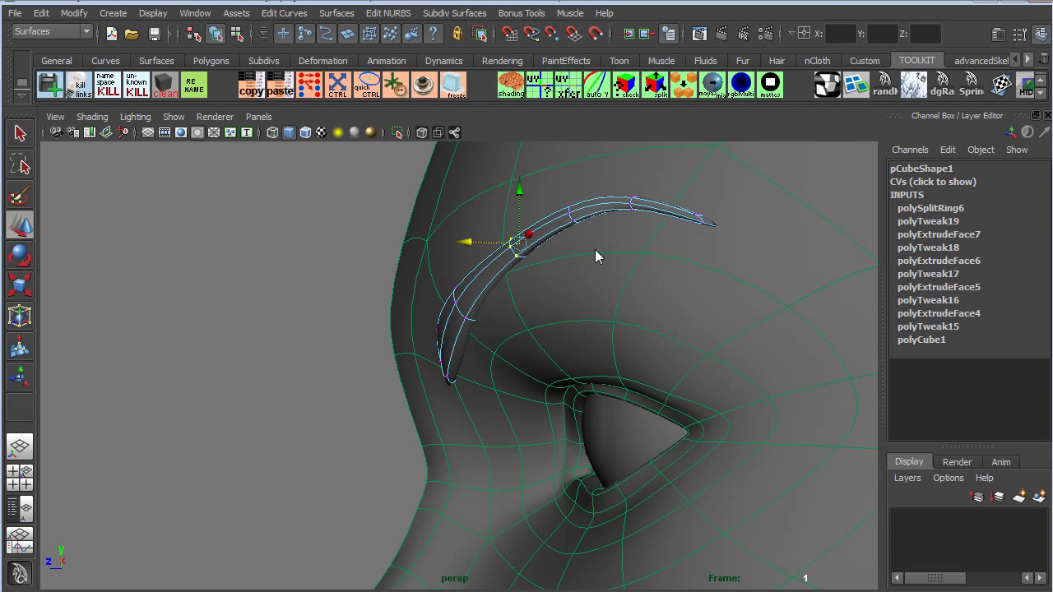
pyautogui.moveTo(540, 211); pyautogui.dragTo(569, 210)
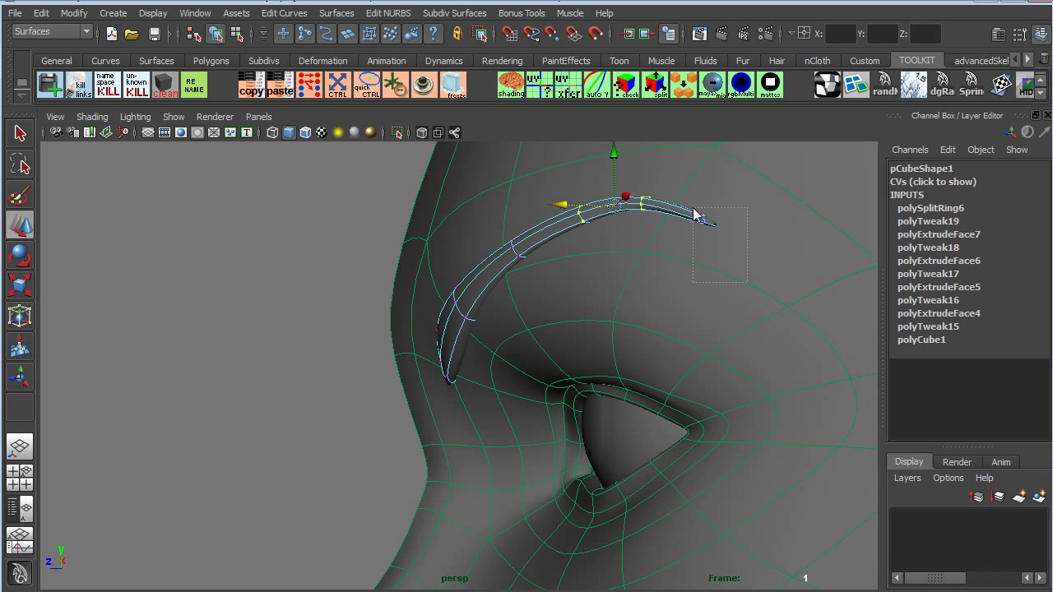
# Adjust the depth of the vertex rings near the eyebrow's outer end and tip to follow the head's curvature.
pyautogui.moveTo(694, 209); pyautogui.dragTo(767, 343)
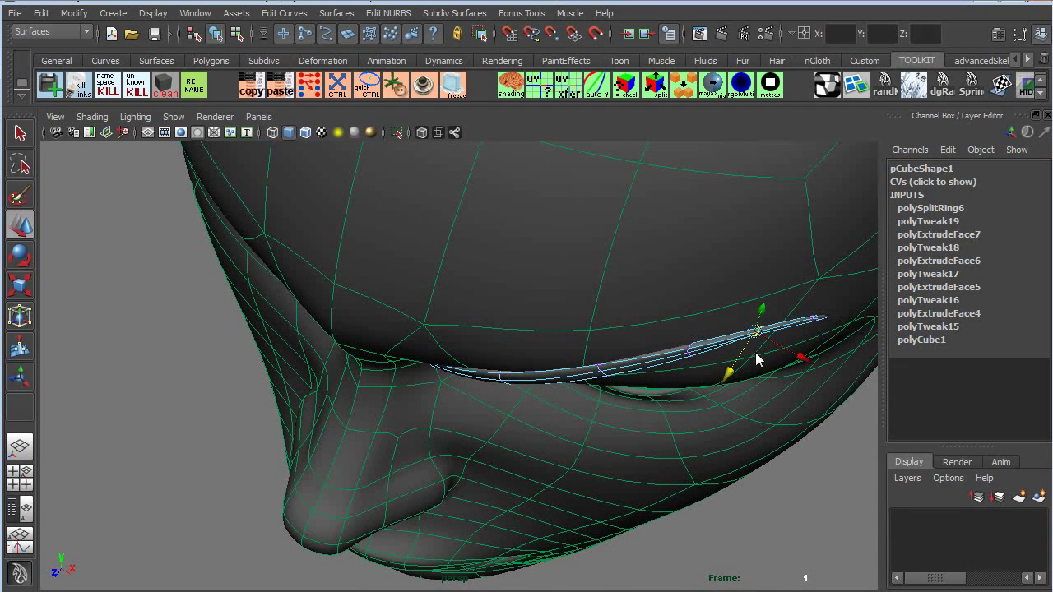
pyautogui.moveTo(742, 365); pyautogui.dragTo(743, 359)
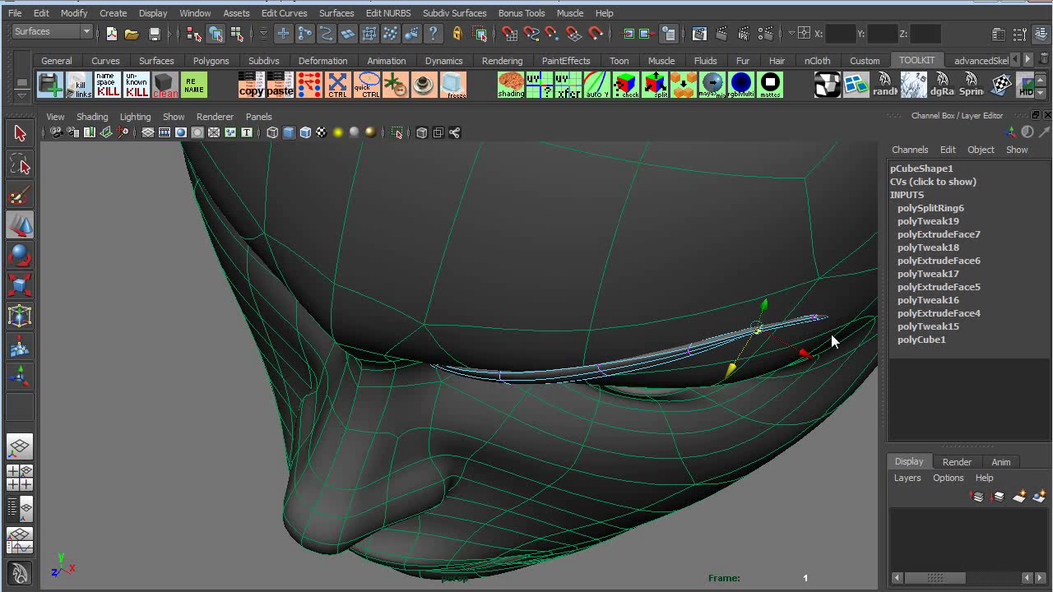
pyautogui.moveTo(789, 297); pyautogui.dragTo(789, 296)
pyautogui.moveTo(809, 347); pyautogui.dragTo(814, 344)
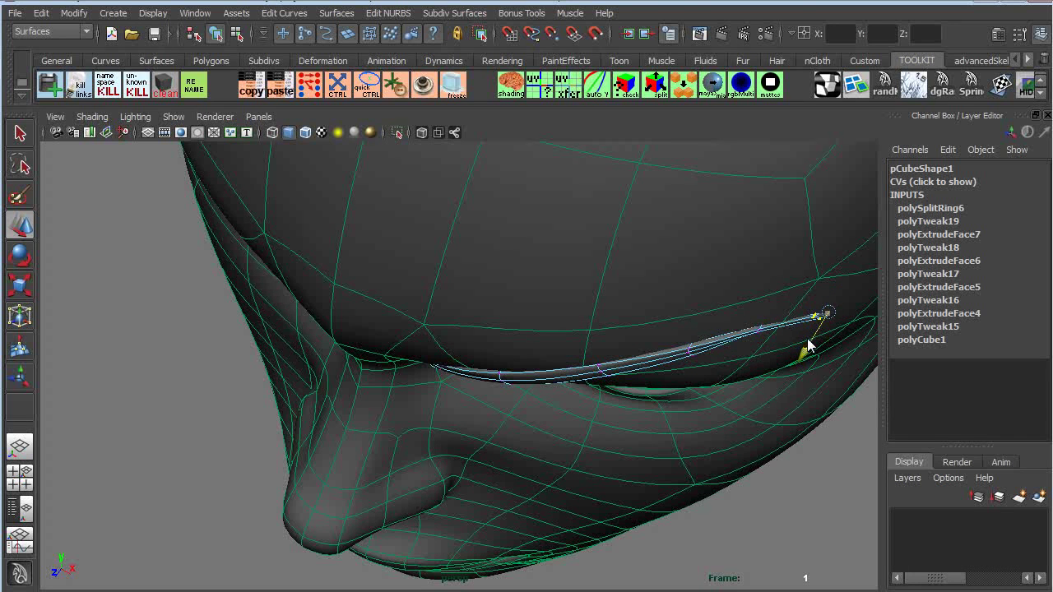
pyautogui.moveTo(747, 304); pyautogui.dragTo(748, 305)
pyautogui.moveTo(745, 359); pyautogui.dragTo(738, 358)
# Adjust the depth of the vertices at the eyebrow's inner end against the brow, then return to object mode and deselect it.
pyautogui.keyDown('alt'); pyautogui.moveTo(570, 357); pyautogui.dragTo(623, 358, button='middle'); pyautogui.keyUp('alt')
pyautogui.keyDown('alt'); pyautogui.moveTo(624, 367); pyautogui.dragTo(573, 411); pyautogui.keyUp('alt')
pyautogui.moveTo(470, 329); pyautogui.dragTo(470, 329)
pyautogui.keyDown('alt'); pyautogui.moveTo(505, 376); pyautogui.dragTo(454, 359); pyautogui.keyUp('alt')
pyautogui.moveTo(538, 402); pyautogui.dragTo(487, 295)
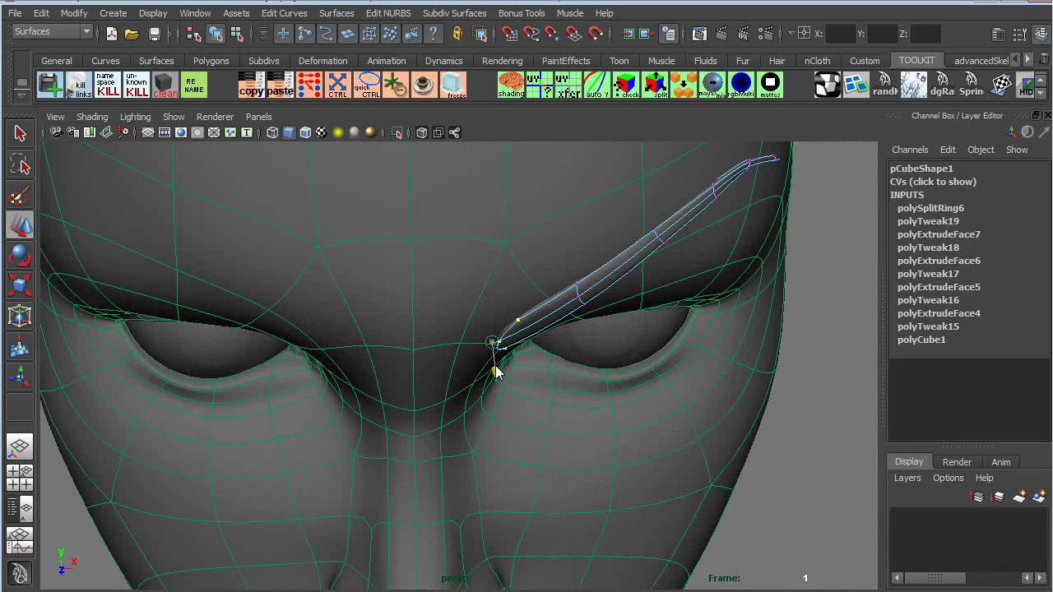
pyautogui.moveTo(495, 372); pyautogui.dragTo(591, 363)
pyautogui.moveTo(591, 363); pyautogui.dragTo(659, 296)
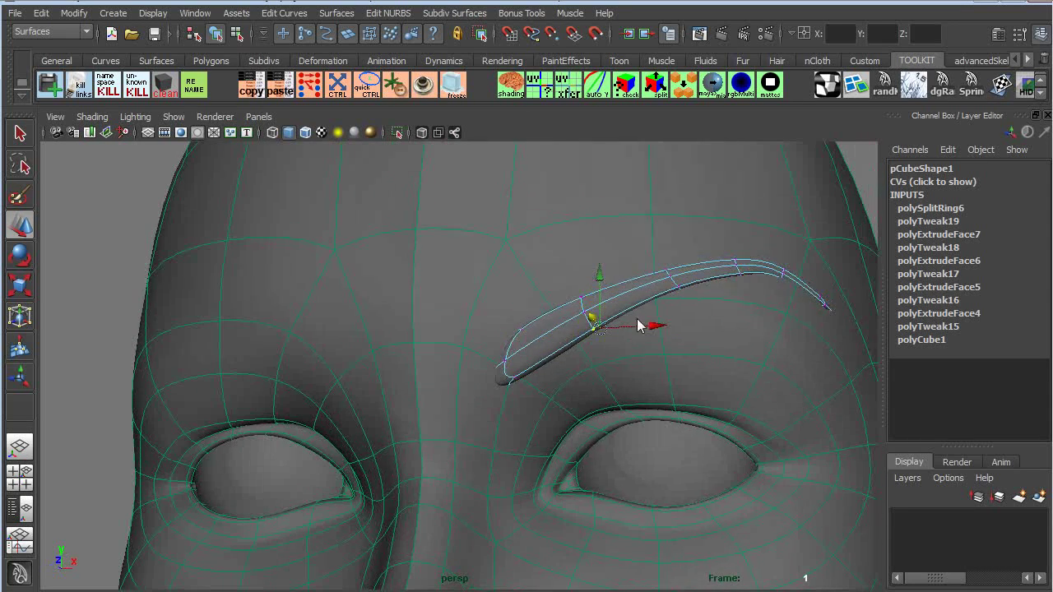
pyautogui.moveTo(658, 296); pyautogui.dragTo(517, 294, button='right')
pyautogui.click(648, 281)
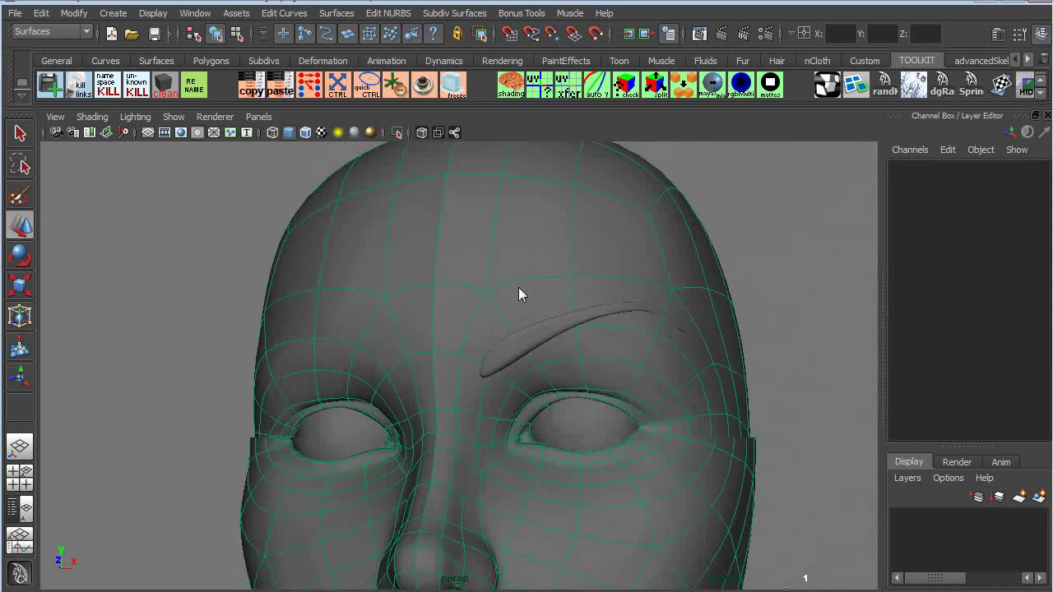
# In the front view, move the upper and lower vertices at the eyebrow's inner end slightly toward the nose to match the sketch.
pyautogui.keyDown('alt'); pyautogui.moveTo(517, 294); pyautogui.dragTo(500, 333); pyautogui.keyUp('alt')
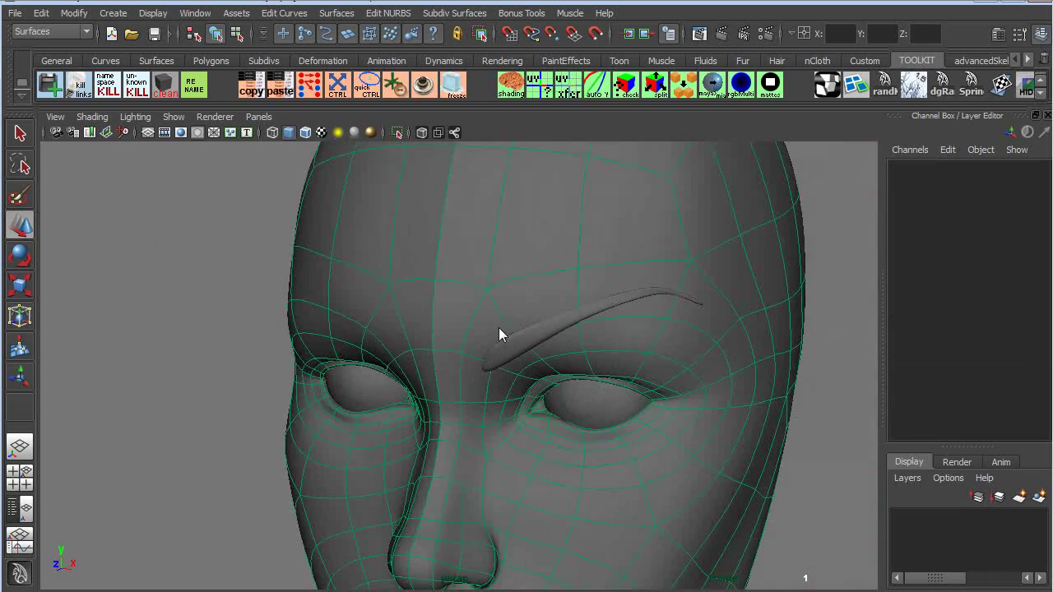
pyautogui.press('space')
pyautogui.press('space')
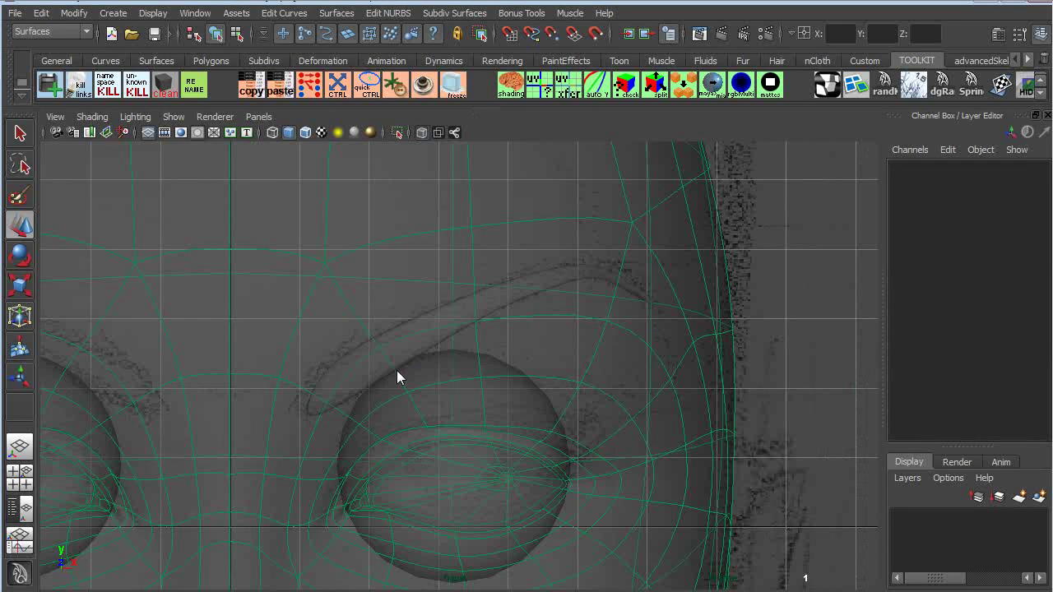
pyautogui.click(388, 374)
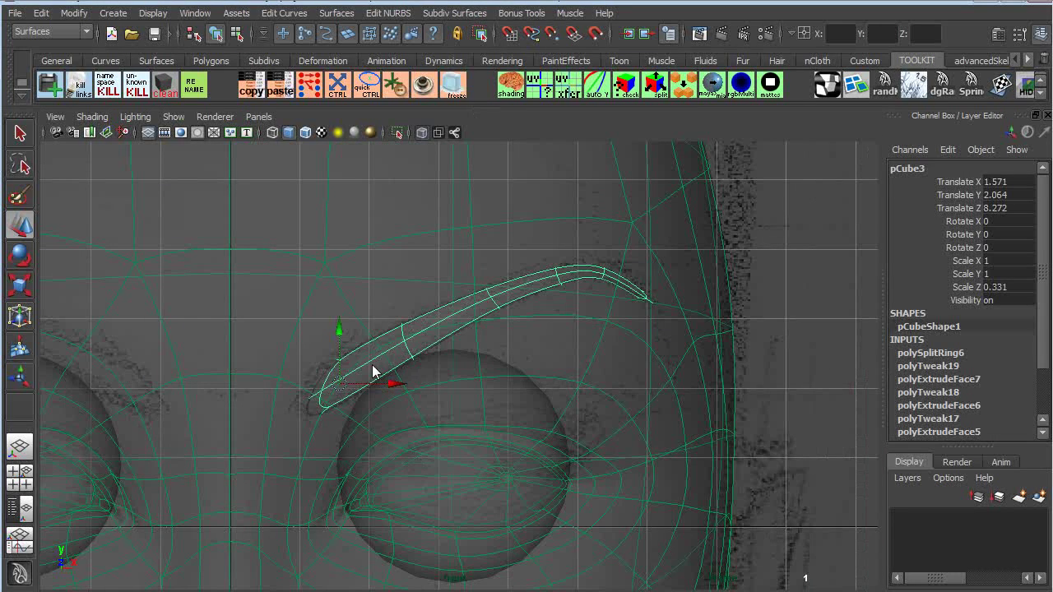
pyautogui.moveTo(389, 359); pyautogui.dragTo(337, 359, button='right')
pyautogui.moveTo(346, 367); pyautogui.dragTo(320, 363)
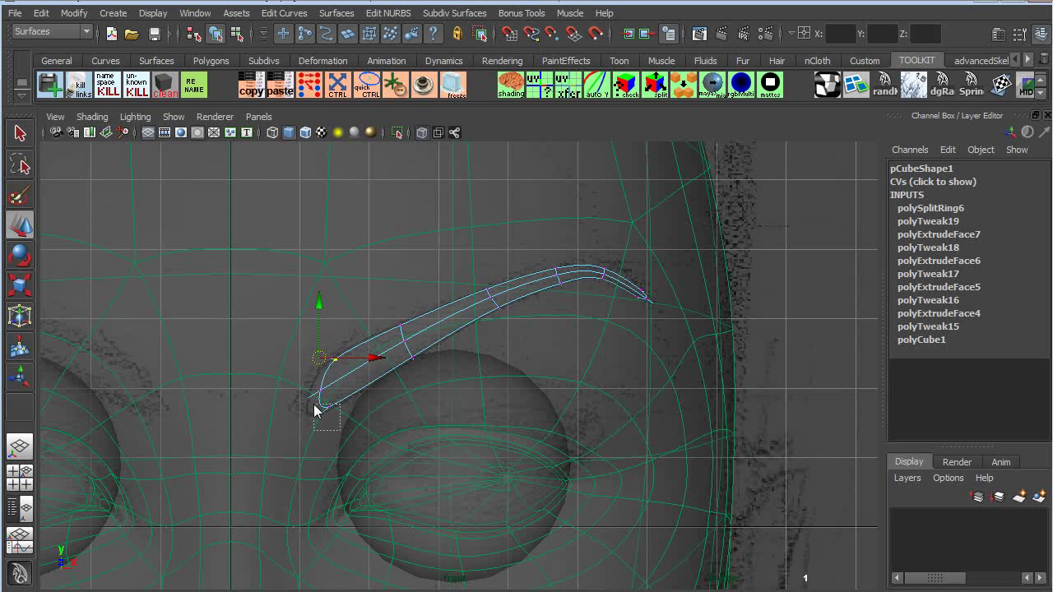
pyautogui.moveTo(304, 434); pyautogui.dragTo(294, 431)
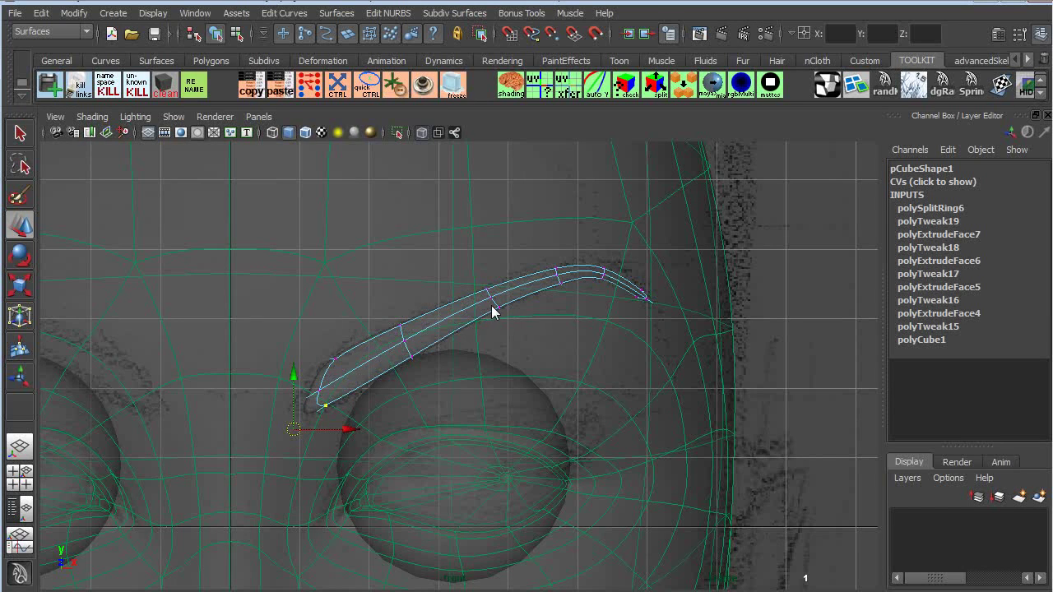
# In the perspective view, return the eyebrow to object mode and lower it to Translate Y 1.762.
pyautogui.press('space')
pyautogui.press('space')
pyautogui.keyDown('alt'); pyautogui.moveTo(704, 248); pyautogui.dragTo(590, 314); pyautogui.keyUp('alt')
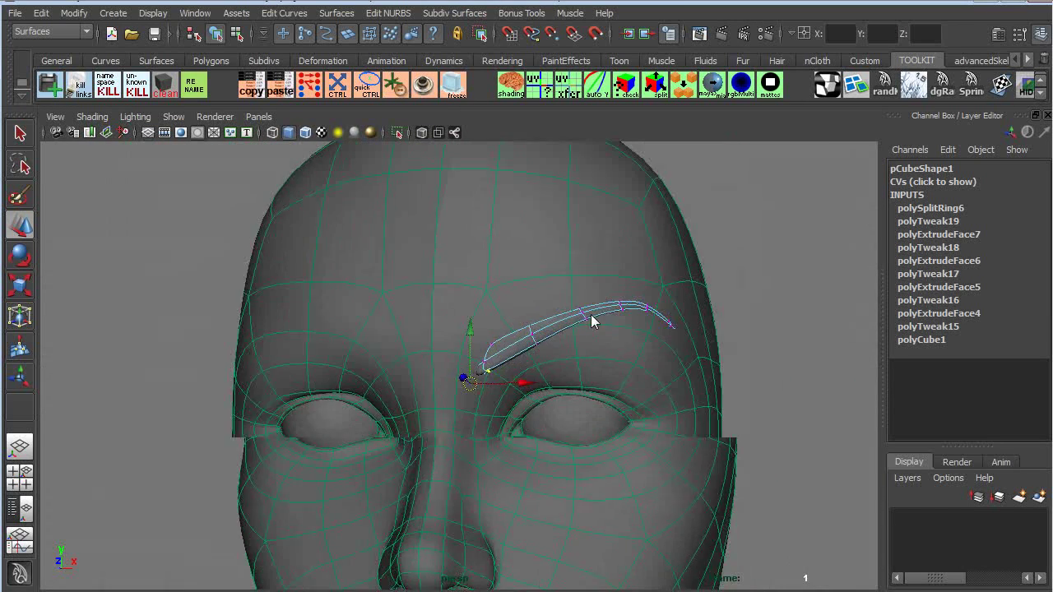
pyautogui.moveTo(549, 329); pyautogui.dragTo(565, 302, button='right')
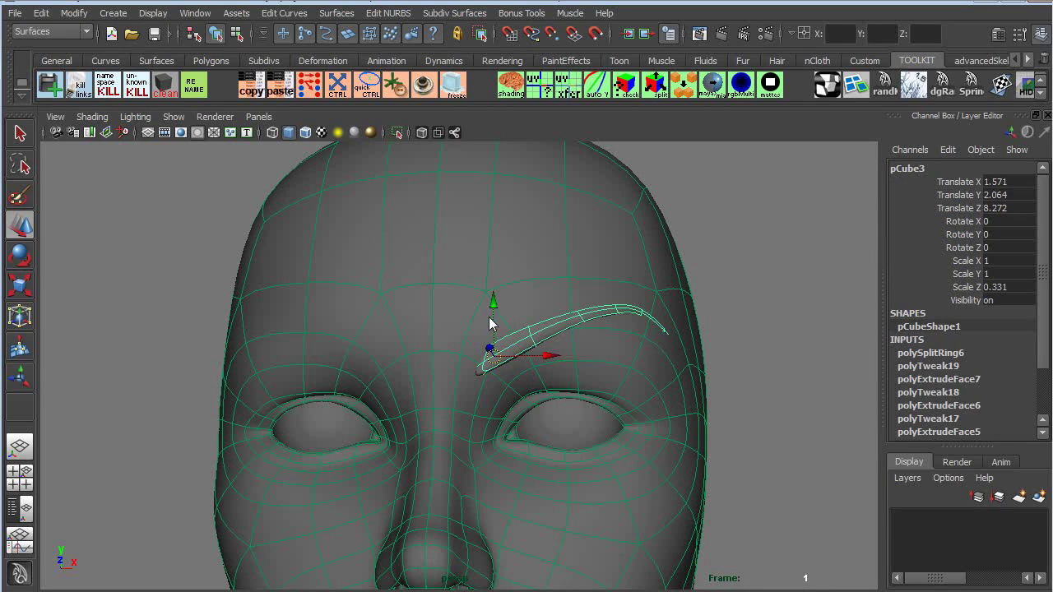
pyautogui.moveTo(491, 324); pyautogui.dragTo(715, 364)
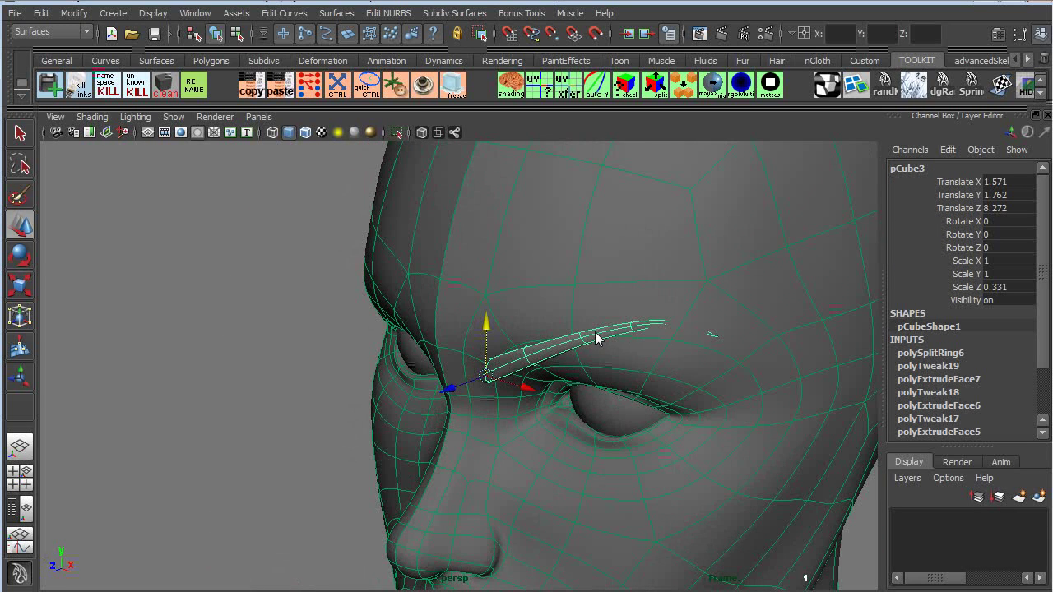
# Try to adjust the depth of the vertex rings at the eyebrow's outer end and tip to follow the head's curvature.
pyautogui.moveTo(597, 339); pyautogui.dragTo(522, 334, button='right')
pyautogui.moveTo(655, 303); pyautogui.dragTo(673, 330)
pyautogui.moveTo(726, 358); pyautogui.dragTo(684, 353)
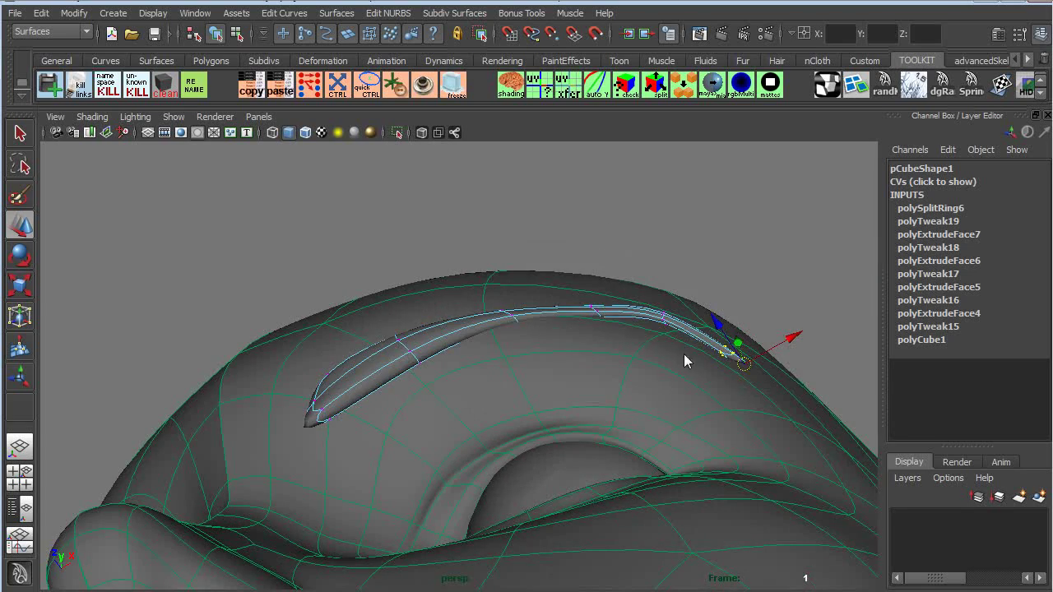
pyautogui.moveTo(650, 296); pyautogui.dragTo(651, 296)
pyautogui.keyDown('alt'); pyautogui.moveTo(651, 298); pyautogui.dragTo(645, 419); pyautogui.keyUp('alt')
pyautogui.moveTo(669, 274); pyautogui.dragTo(502, 410)
pyautogui.moveTo(652, 512); pyautogui.dragTo(580, 441)
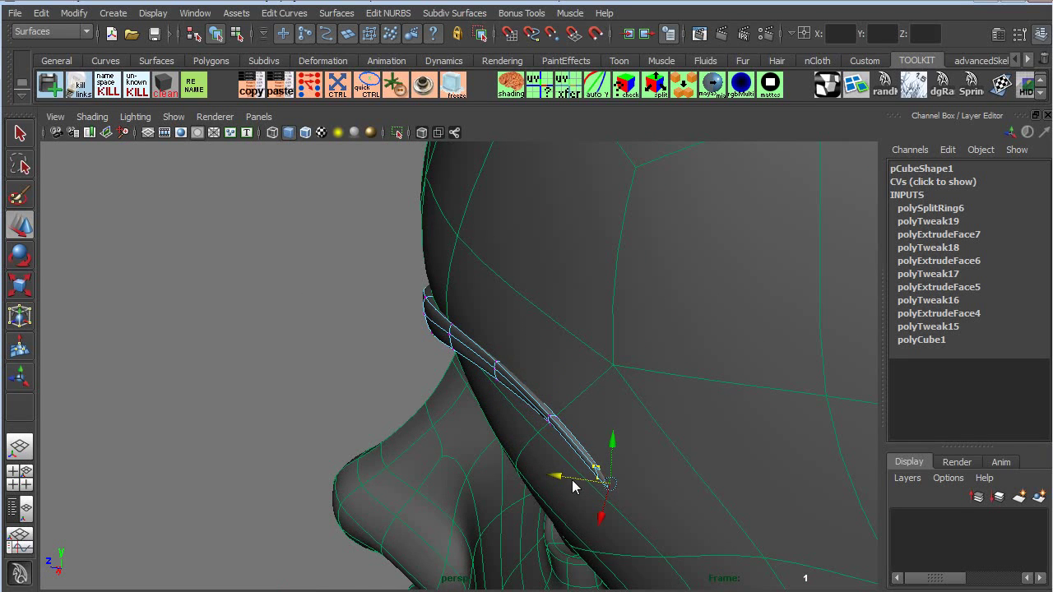
pyautogui.moveTo(573, 486); pyautogui.dragTo(383, 421)
pyautogui.moveTo(403, 416)
pyautogui.mouseDown()
pyautogui.moveTo(624, 405)
pyautogui.moveTo(367, 425)
pyautogui.moveTo(388, 424)
pyautogui.mouseUp()
# Undo the vertex adjustments at the eyebrow's outer end and the lowering of the whole eyebrow.
pyautogui.press('z')
pyautogui.press('z')
pyautogui.press('z')
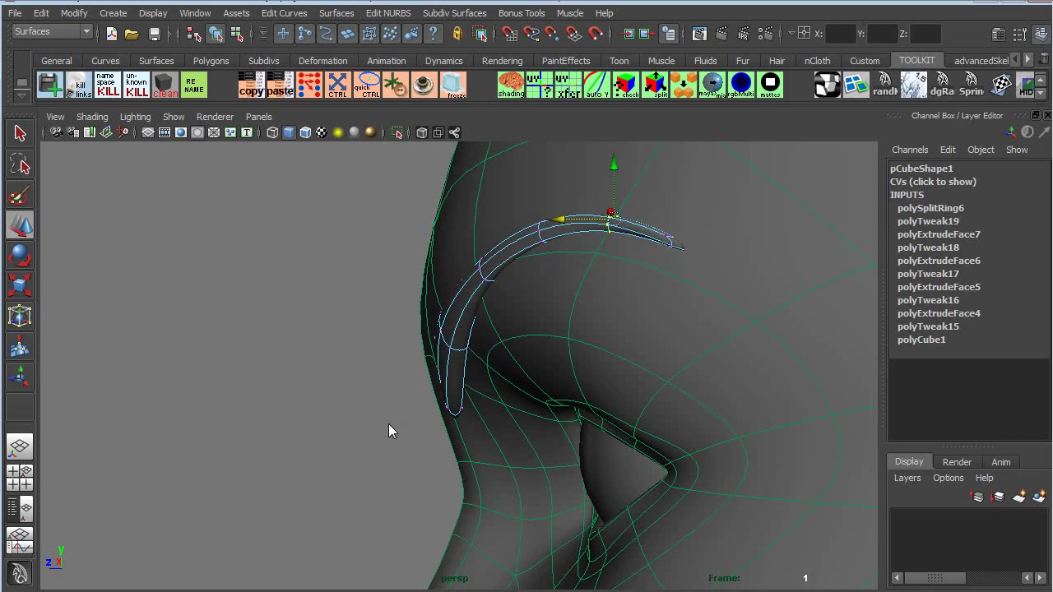
pyautogui.hotkey('ctrl', 'z')
pyautogui.hotkey('ctrl', 'z')
pyautogui.hotkey('ctrl', 'z')
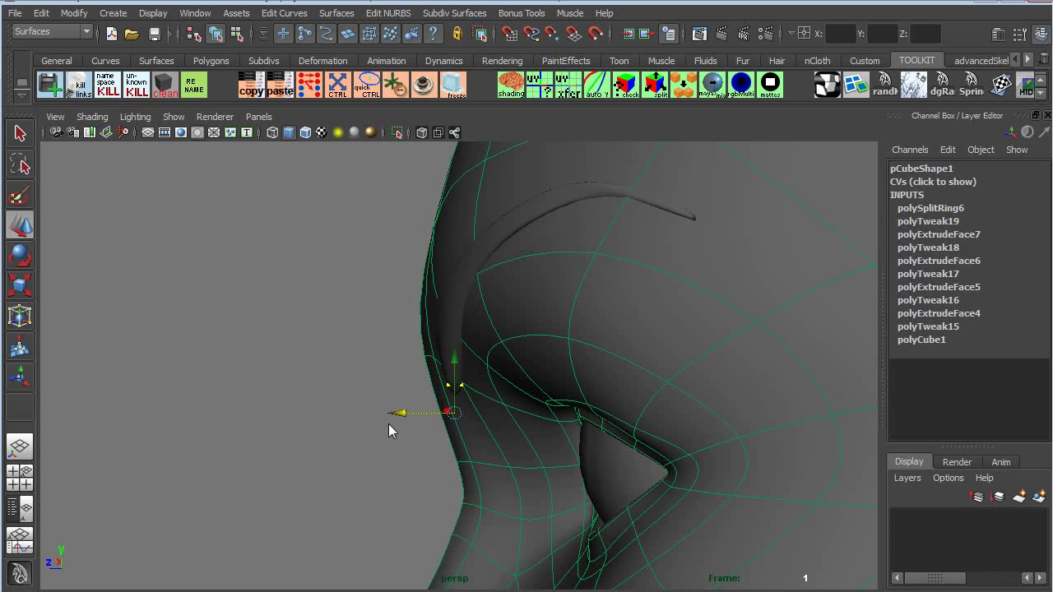
# Switch the eyebrow to edge mode and select the edge loop running lengthwise along its middle.
pyautogui.keyDown('alt'); pyautogui.moveTo(460, 357); pyautogui.dragTo(616, 291); pyautogui.keyUp('alt')
pyautogui.click(577, 334)
pyautogui.keyDown('alt'); pyautogui.moveTo(577, 334); pyautogui.dragTo(502, 370); pyautogui.keyUp('alt')
pyautogui.rightClick(526, 367)
pyautogui.click(527, 404)
pyautogui.keyDown('alt'); pyautogui.moveTo(535, 408); pyautogui.dragTo(507, 372); pyautogui.keyUp('alt')
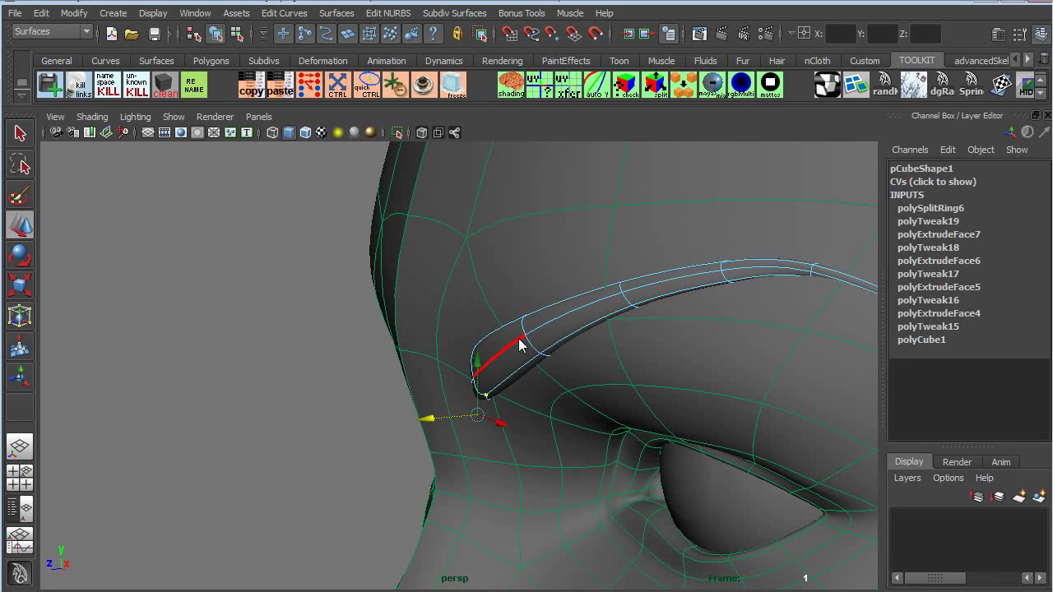
pyautogui.click(510, 356)
pyautogui.keyDown('alt'); pyautogui.moveTo(655, 334); pyautogui.dragTo(655, 434); pyautogui.keyUp('alt')
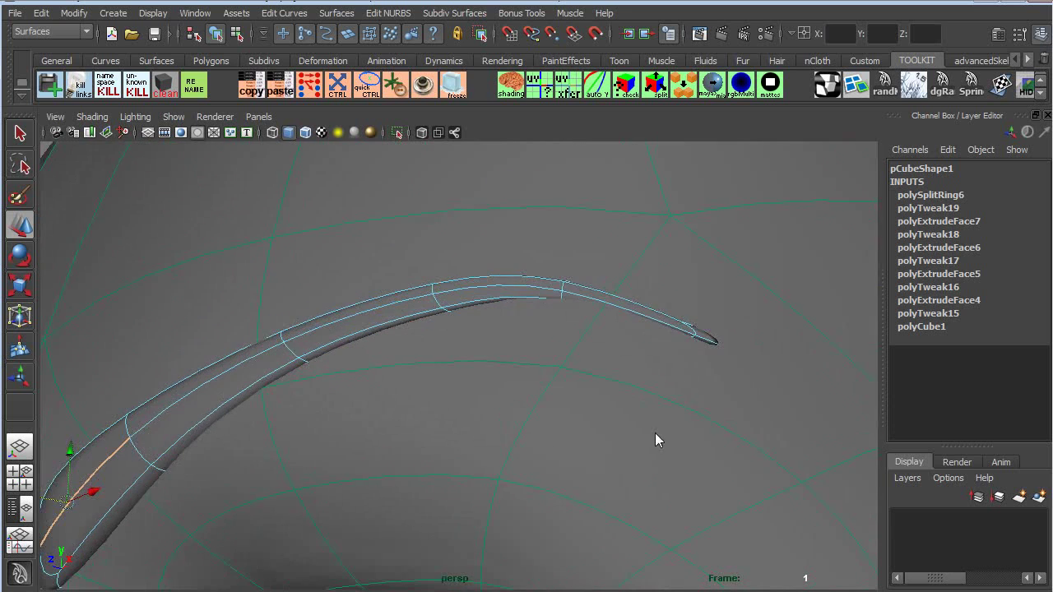
pyautogui.doubleClick(642, 316)
pyautogui.keyDown('alt'); pyautogui.moveTo(642, 315); pyautogui.dragTo(566, 293); pyautogui.keyUp('alt')
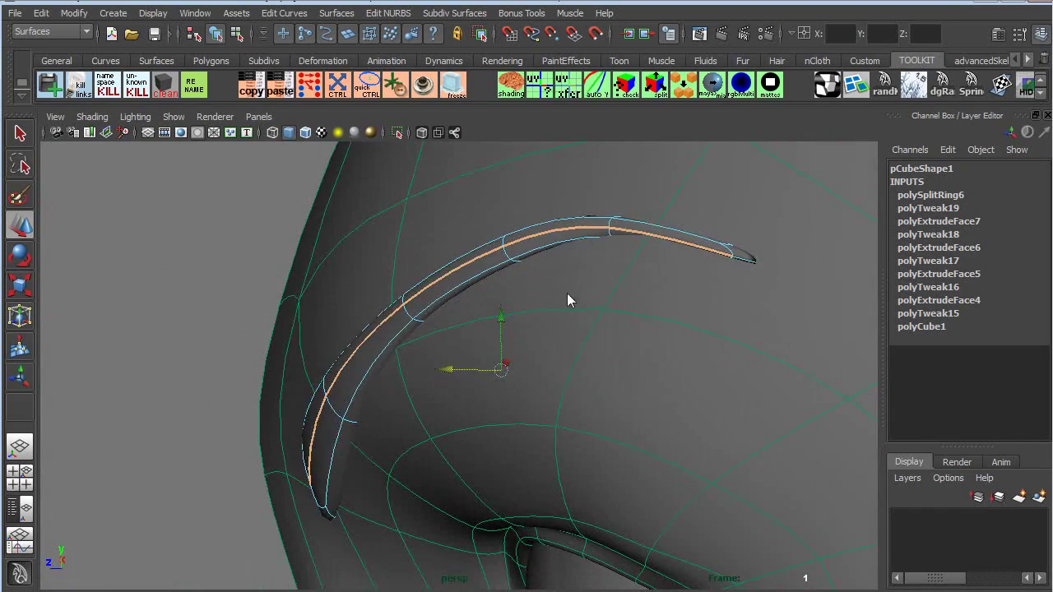
# Select the vertices at the eyebrow's outer tip on the unsmoothed mesh and turn off the head as a live surface.
pyautogui.press('1')
pyautogui.keyDown('alt'); pyautogui.moveTo(675, 259); pyautogui.dragTo(736, 251); pyautogui.keyUp('alt')
pyautogui.moveTo(736, 252); pyautogui.dragTo(668, 242, button='right')
pyautogui.click(736, 255)
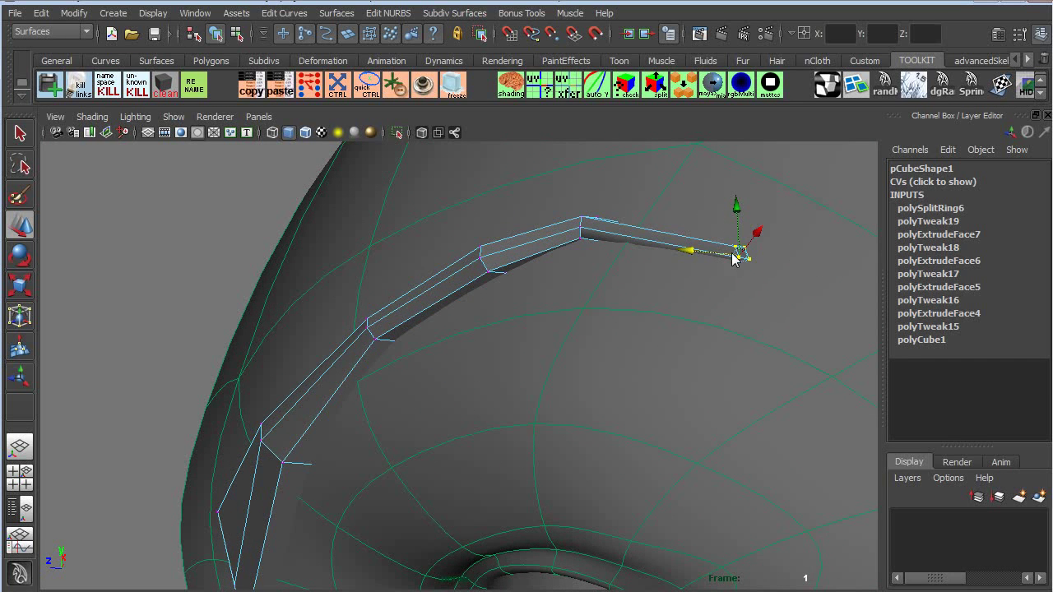
pyautogui.moveTo(754, 255)
pyautogui.keyDown('alt'); pyautogui.mouseDown()
pyautogui.moveTo(667, 275)
pyautogui.moveTo(528, 268)
pyautogui.moveTo(503, 280)
pyautogui.moveTo(459, 243)
pyautogui.moveTo(486, 246)
pyautogui.moveTo(534, 289)
pyautogui.mouseUp(); pyautogui.keyUp('alt')
pyautogui.press('4')
pyautogui.keyDown('alt'); pyautogui.moveTo(476, 274); pyautogui.dragTo(483, 277); pyautogui.keyUp('alt')
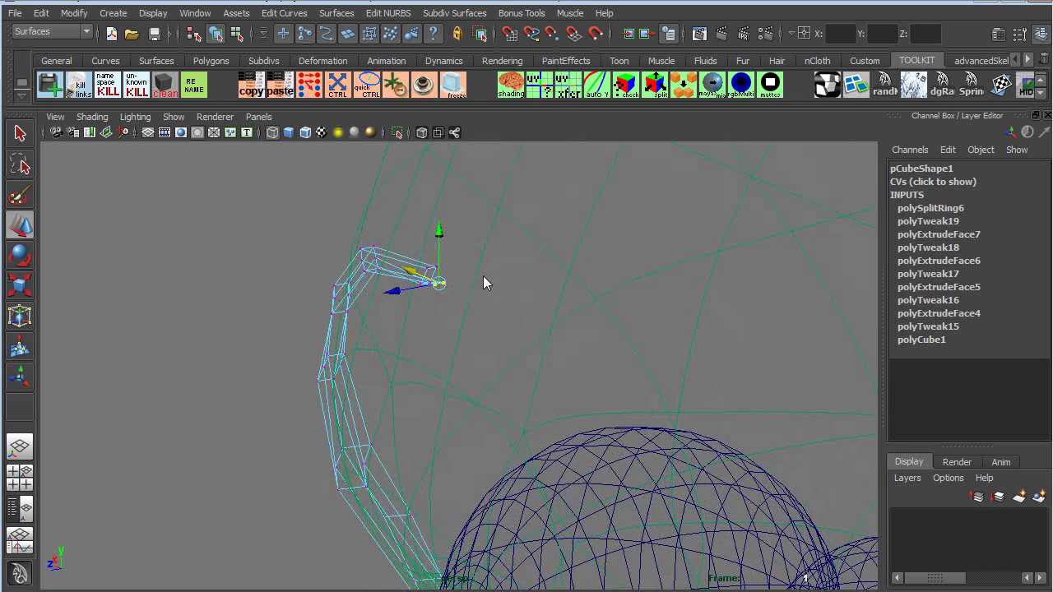
pyautogui.click(597, 34)
# Move the eyebrow's outer tip vertices against the head surface, using the shaded, smoothed display.
pyautogui.keyDown('alt'); pyautogui.moveTo(468, 321); pyautogui.dragTo(368, 303); pyautogui.keyUp('alt')
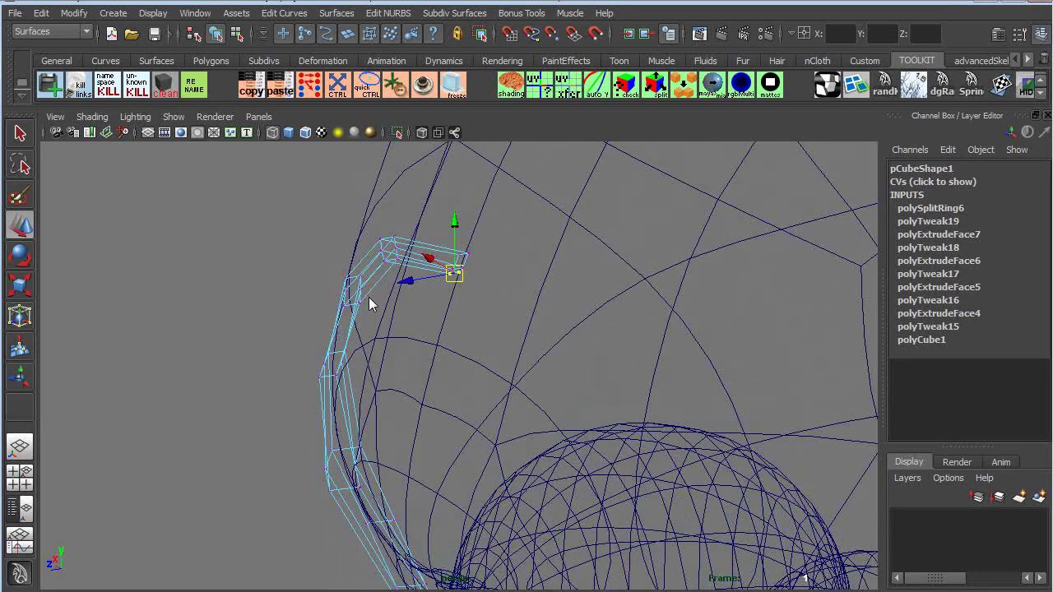
pyautogui.press('5')
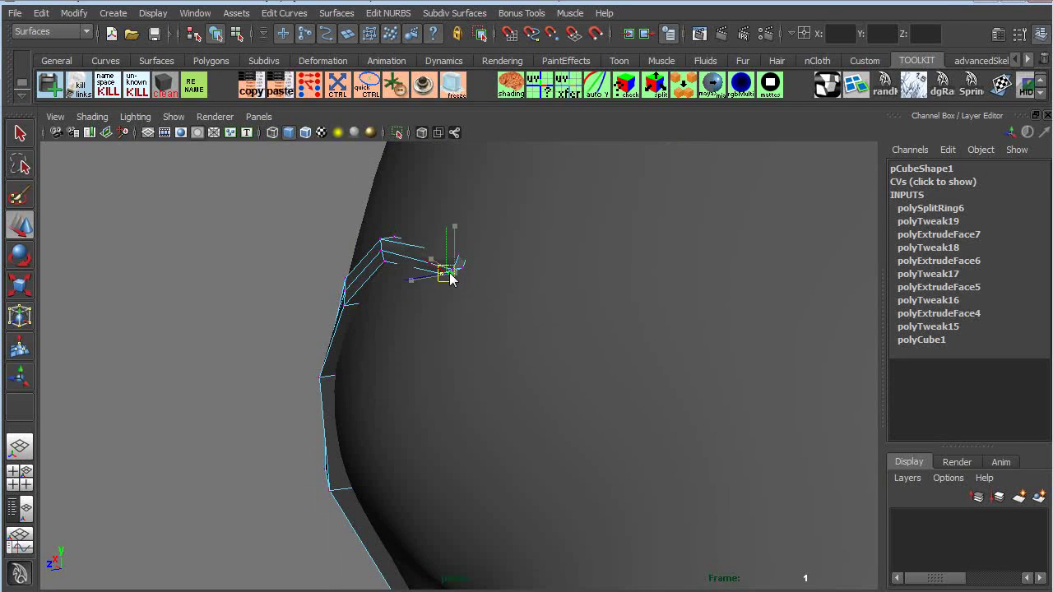
pyautogui.press('3')
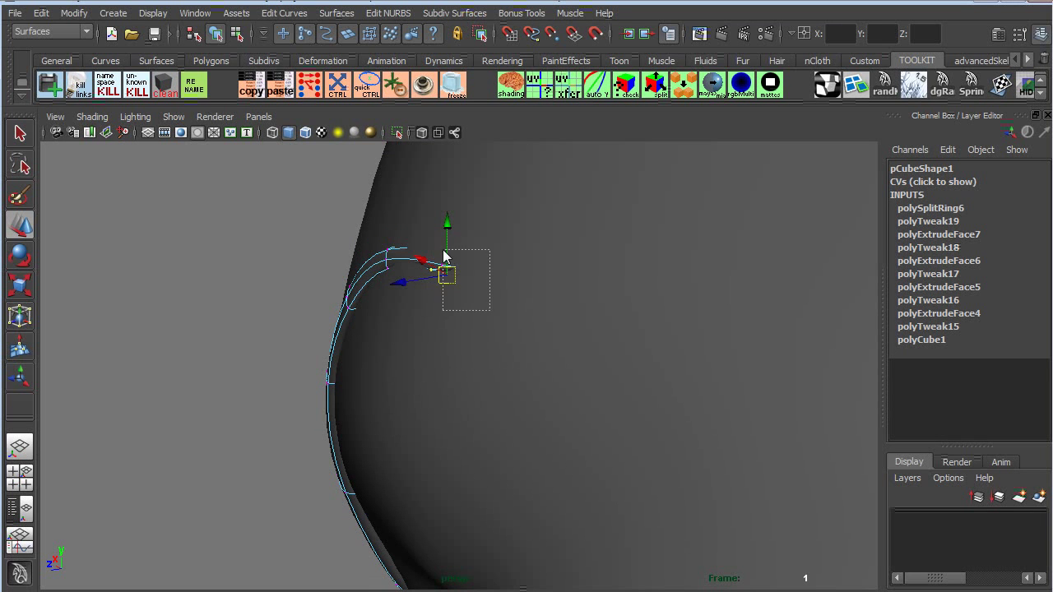
pyautogui.moveTo(434, 252); pyautogui.dragTo(430, 249)
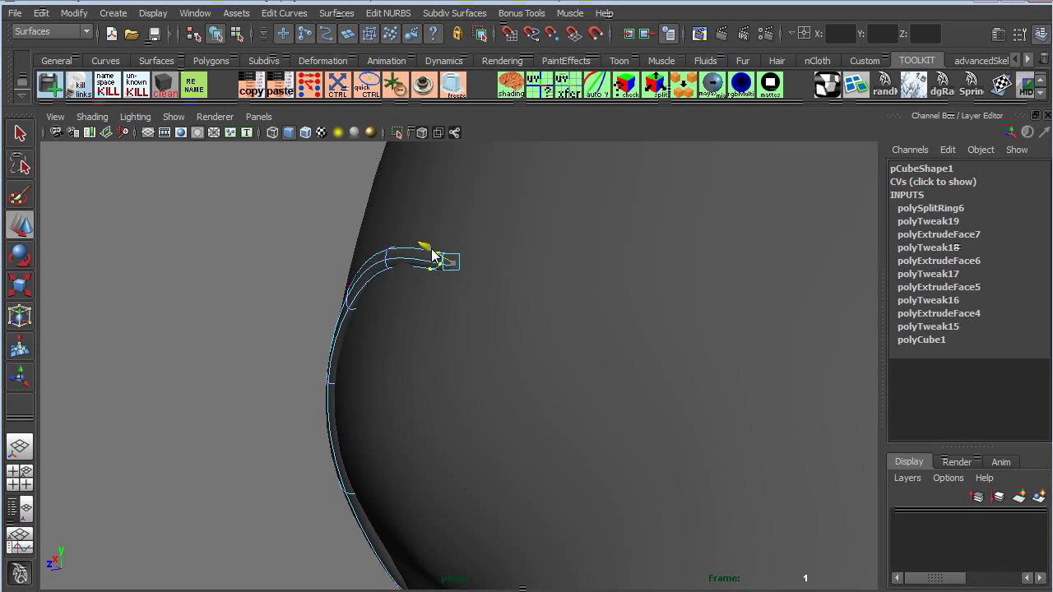